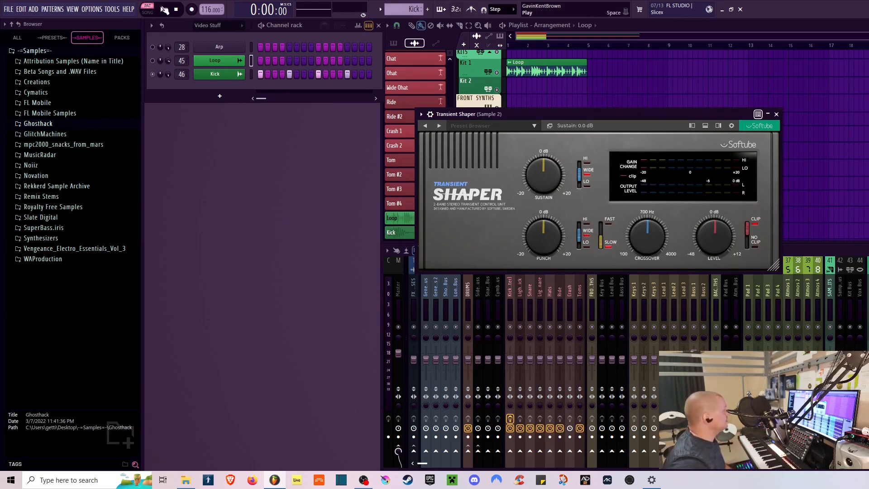
- Play the drum loop and raise the Transient Shaper's Punch to 17.6 dB while listening, then stop playback
click(162, 9)
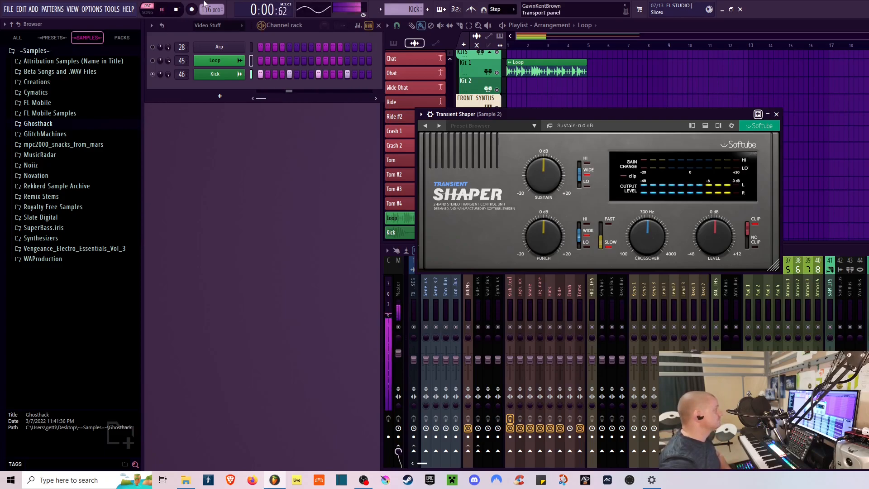
click(176, 10)
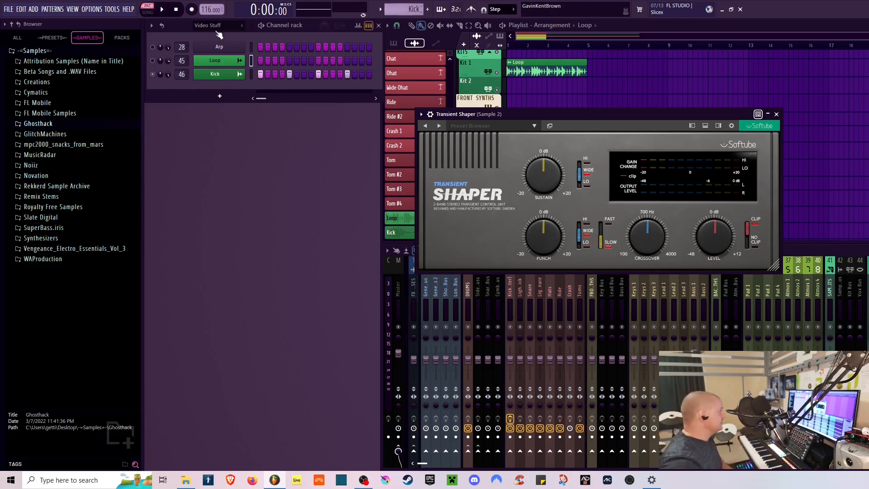
click(162, 9)
drag(537, 242, 542, 207)
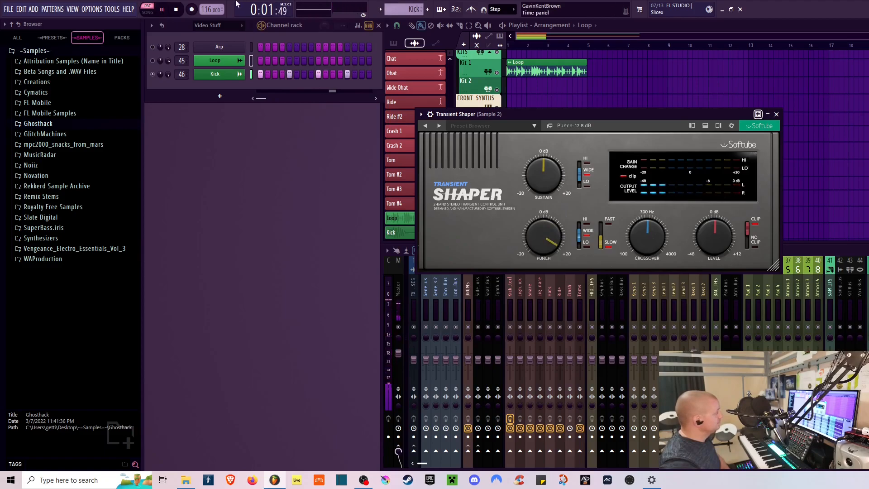
click(175, 10)
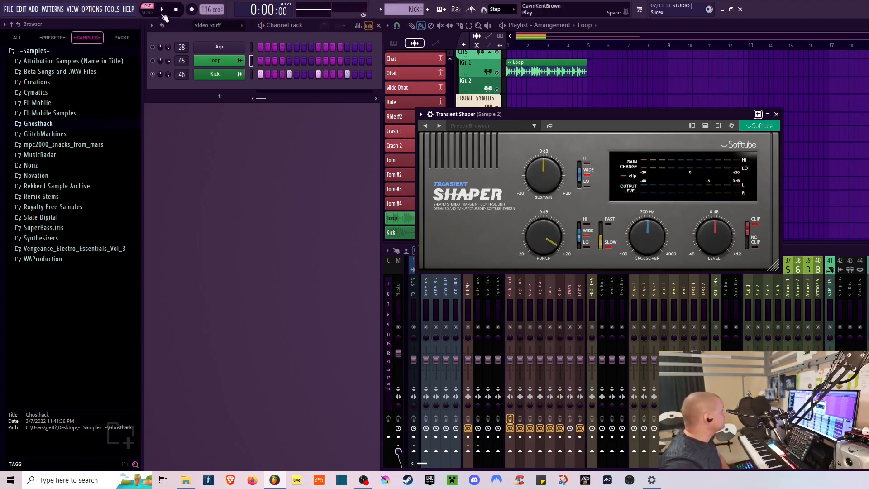
- Play the loop again with Punch turned down to -19.4 dB, then stop playback
click(169, 9)
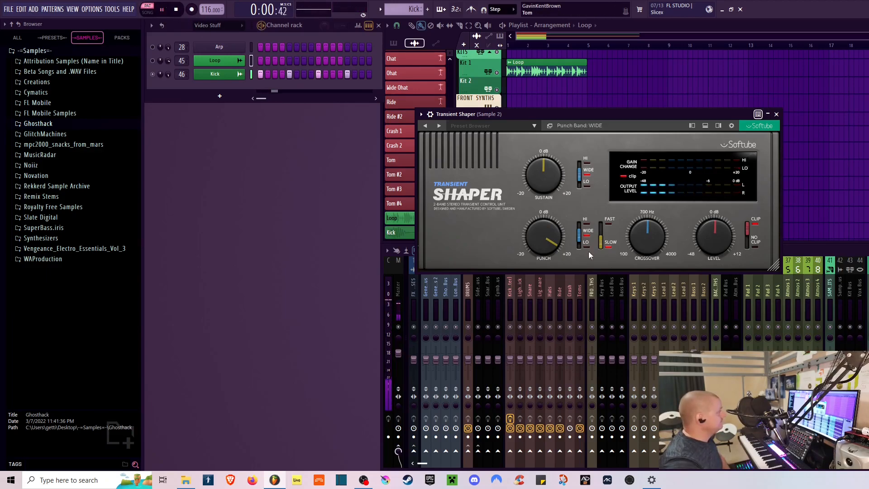
drag(543, 235, 537, 304)
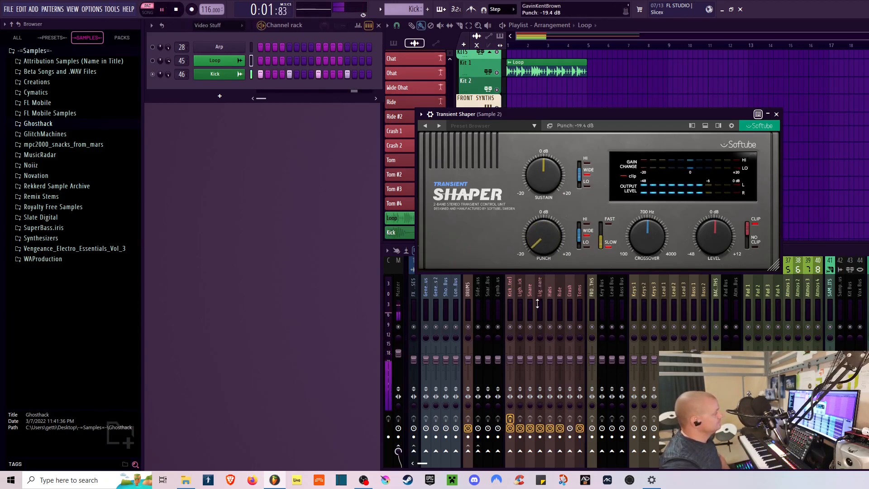
click(176, 9)
- Return Punch to about 0 dB and switch the punch band to HIGH
drag(543, 235, 552, 191)
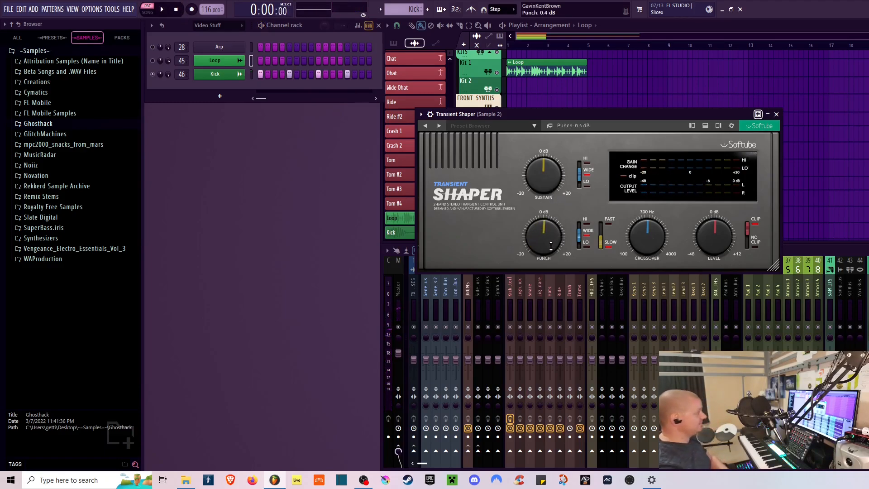
drag(550, 241, 548, 238)
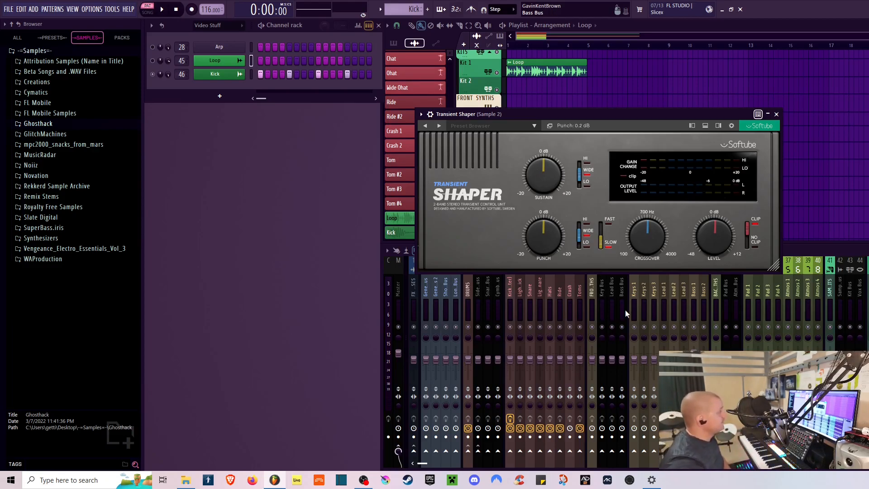
click(578, 231)
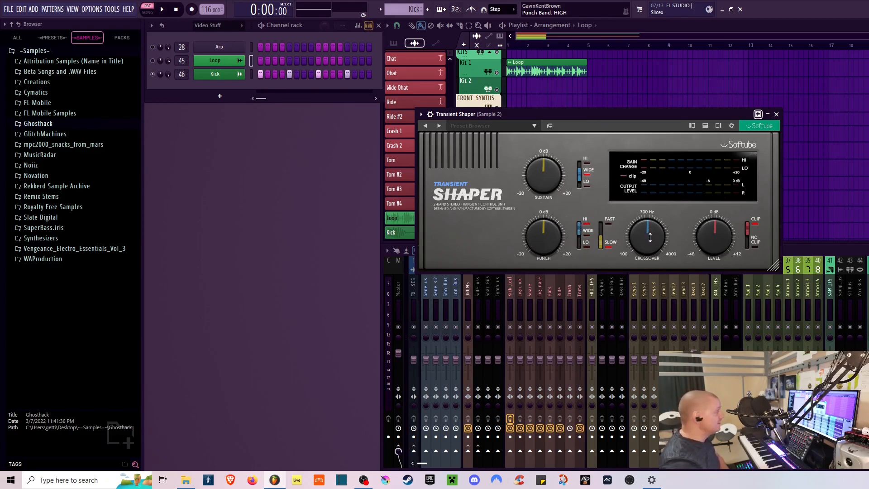
click(582, 233)
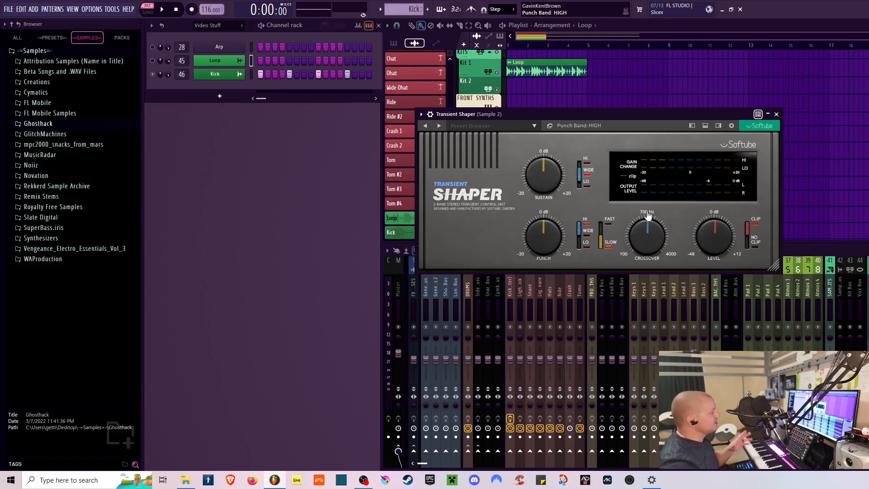
click(577, 227)
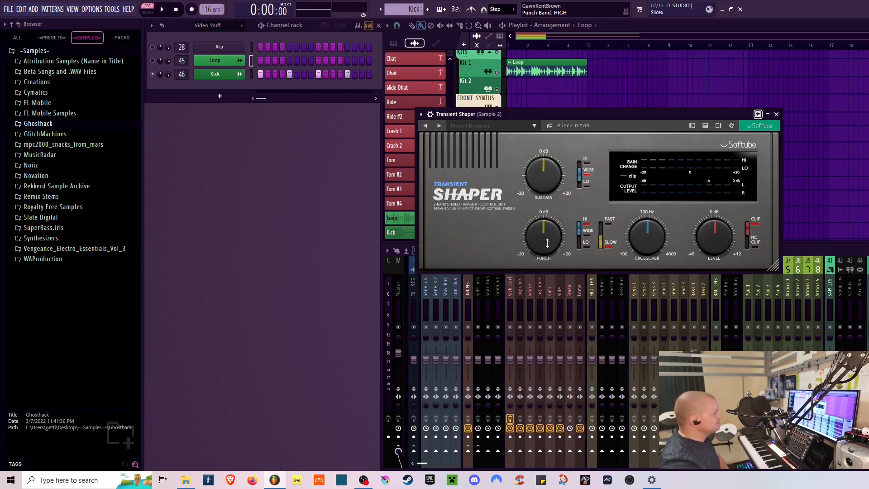
- Play the loop with Punch raised to 20.0 dB on the high band and the crossover at 716 Hz
click(162, 9)
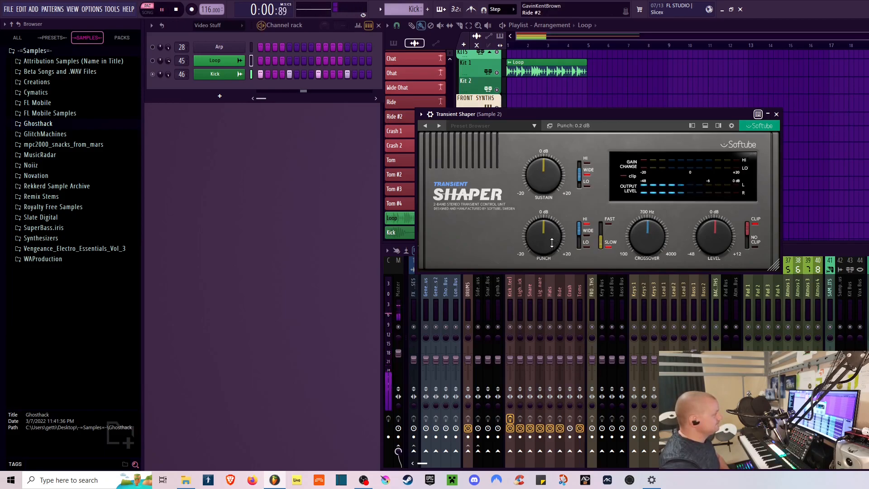
drag(544, 233, 550, 199)
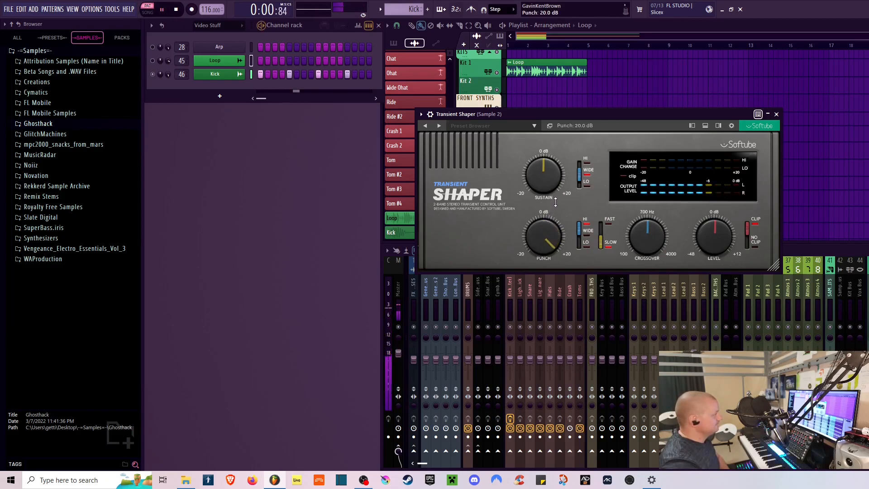
mouse_move(644, 239)
mouse_down()
mouse_move(650, 231)
mouse_move(646, 278)
mouse_move(647, 237)
mouse_up()
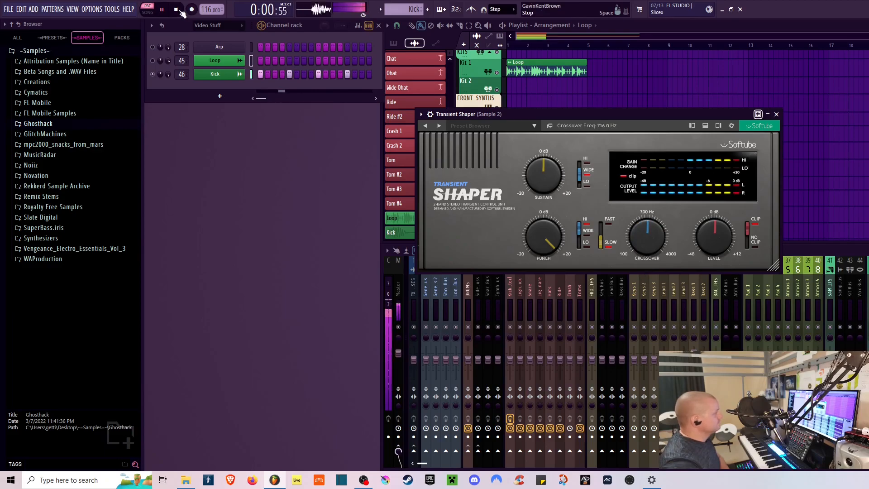
key(space)
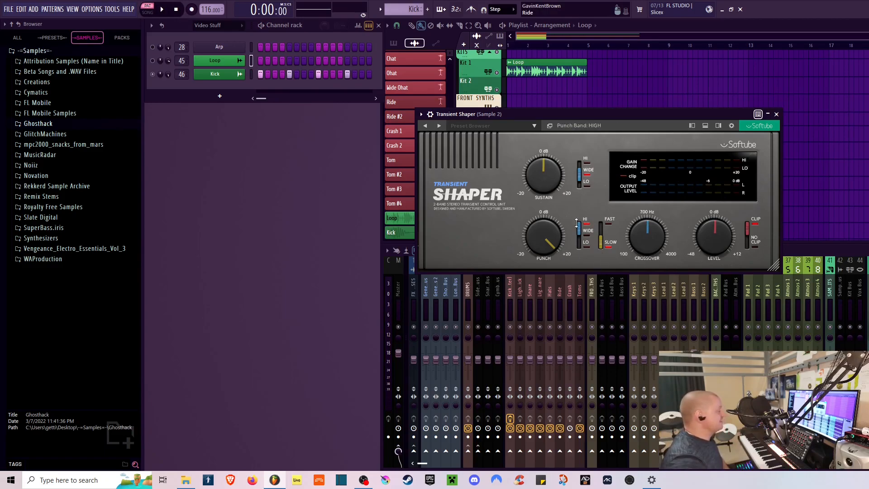
- Switch the punch band to LOW, lower Punch to about 5.8 dB and restart playback
drag(587, 236, 589, 270)
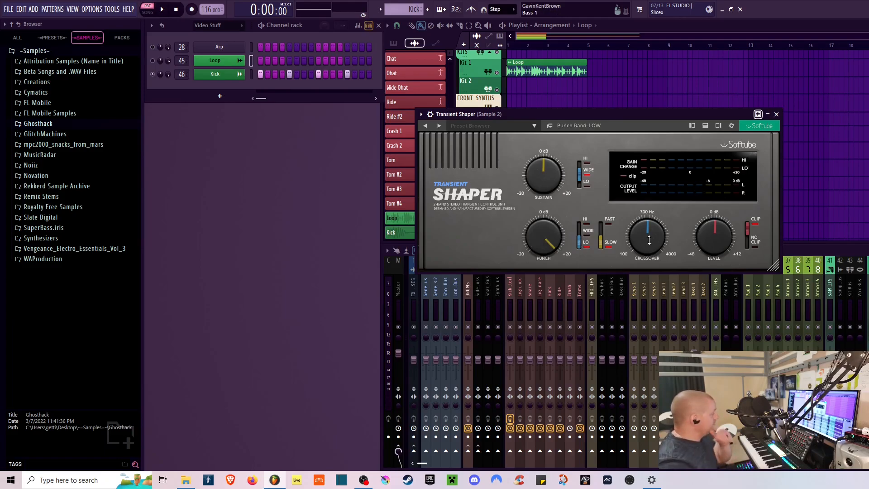
drag(648, 227, 648, 225)
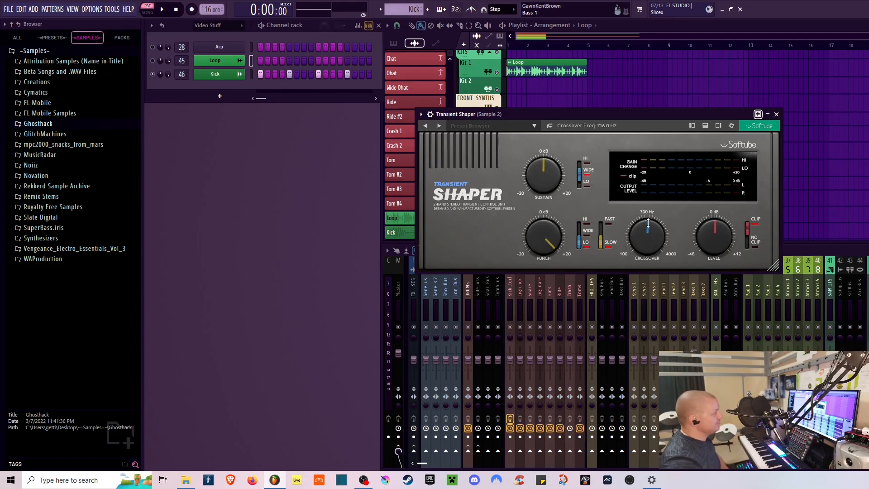
drag(549, 238, 549, 267)
key(space)
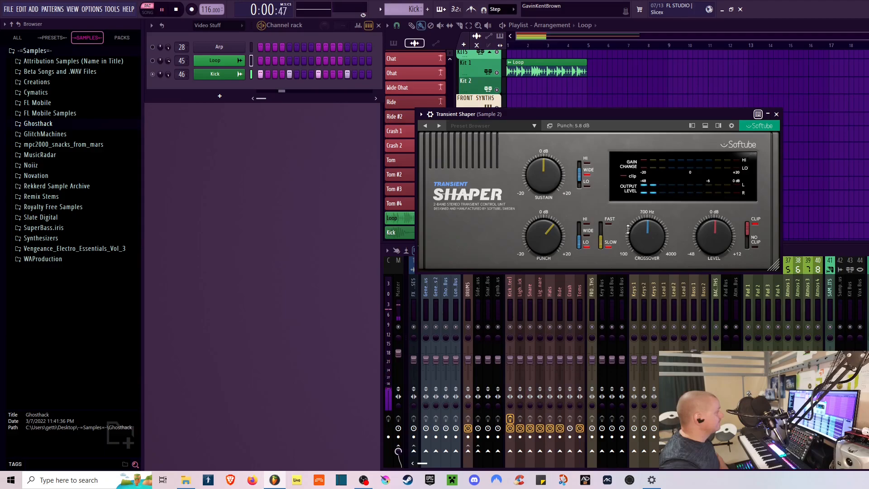
- Raise Punch to 20.0 dB on the low band and sweep the crossover down to 430 Hz while listening
drag(546, 225, 547, 192)
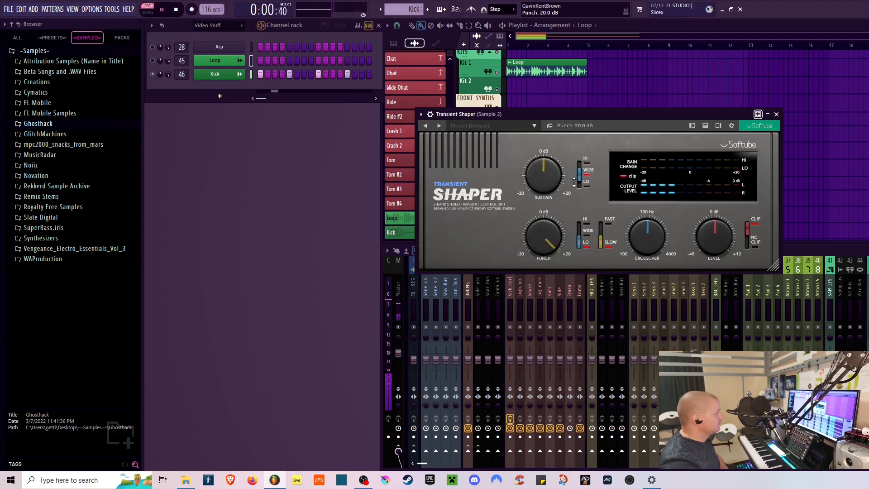
drag(651, 242, 625, 245)
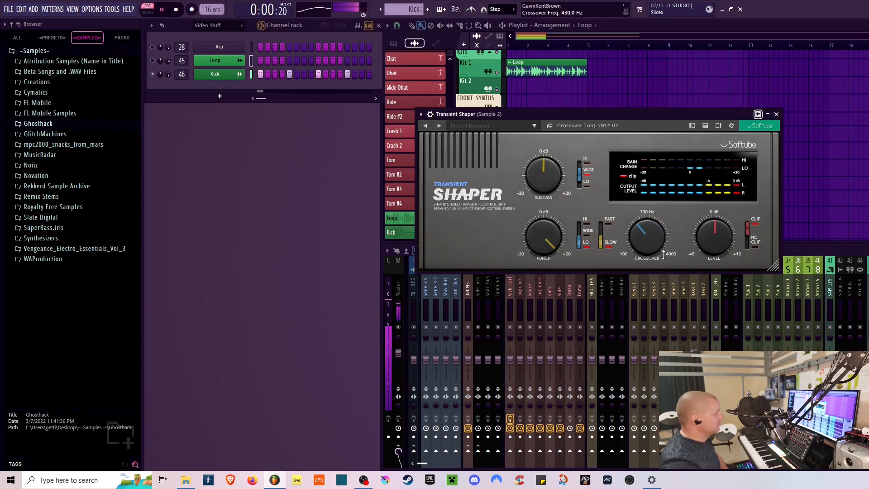
drag(541, 254, 541, 294)
drag(652, 237, 650, 227)
drag(550, 245, 579, 179)
key(space)
- Set the punch type to FAST and readjust Punch while the loop plays
click(579, 231)
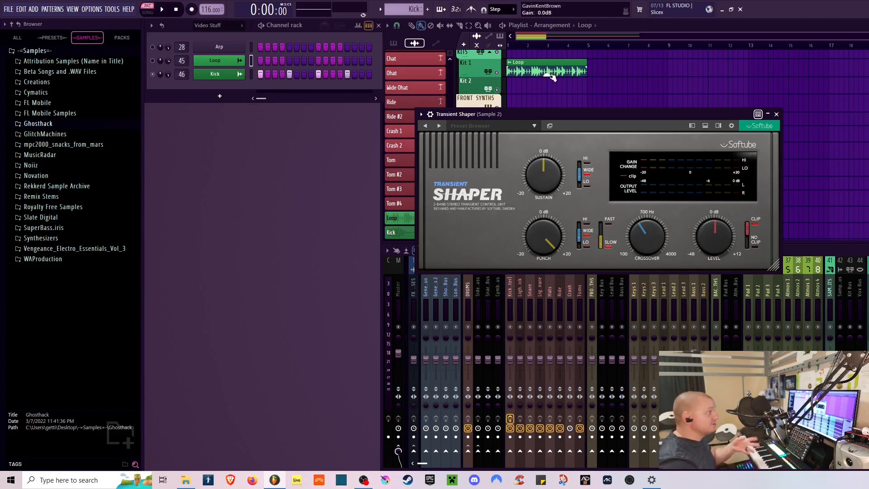
click(600, 229)
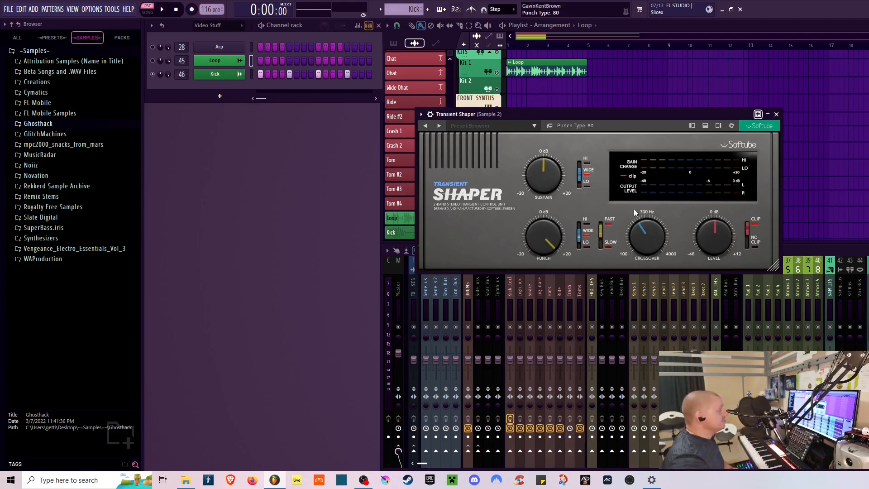
drag(601, 233, 610, 195)
drag(545, 240, 577, 254)
key(space)
- Switch the punch band to LO, raise Punch to 20.0 dB and set the crossover to 780 Hz
click(579, 224)
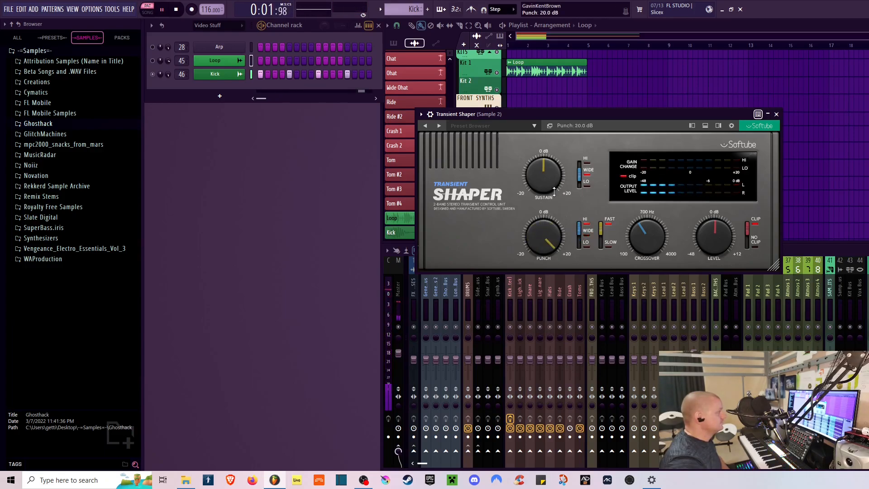
click(579, 245)
drag(546, 239, 549, 163)
drag(641, 231, 641, 219)
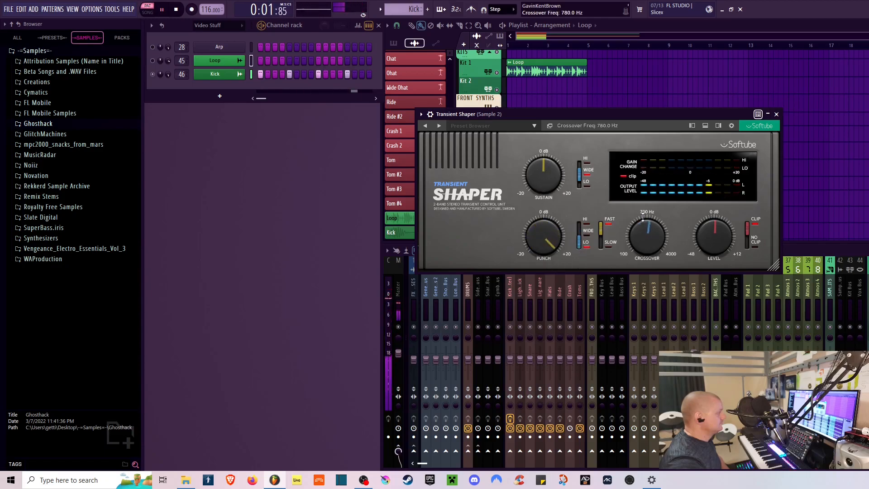
- Lower Punch, set the punch band to WIDE and stop playback
drag(545, 236, 547, 269)
click(579, 234)
click(176, 9)
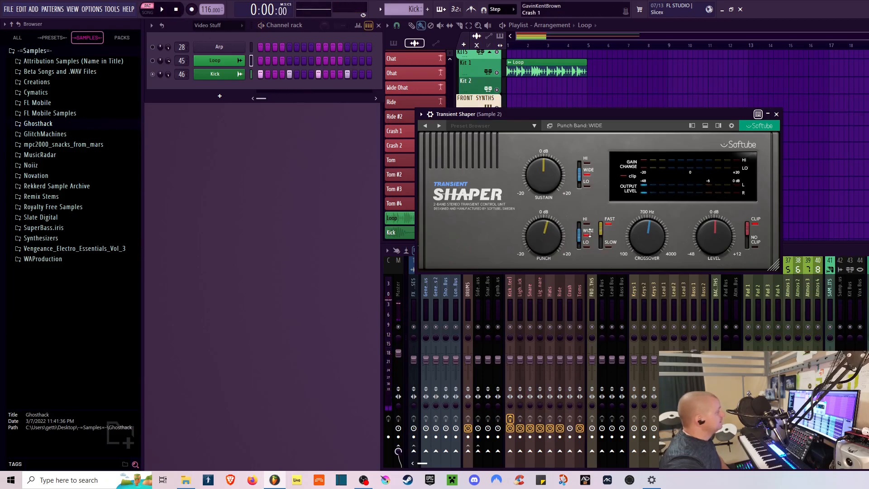
- Set the punch type to SLOW and dial in a moderate Punch boost while playing the loop
click(601, 242)
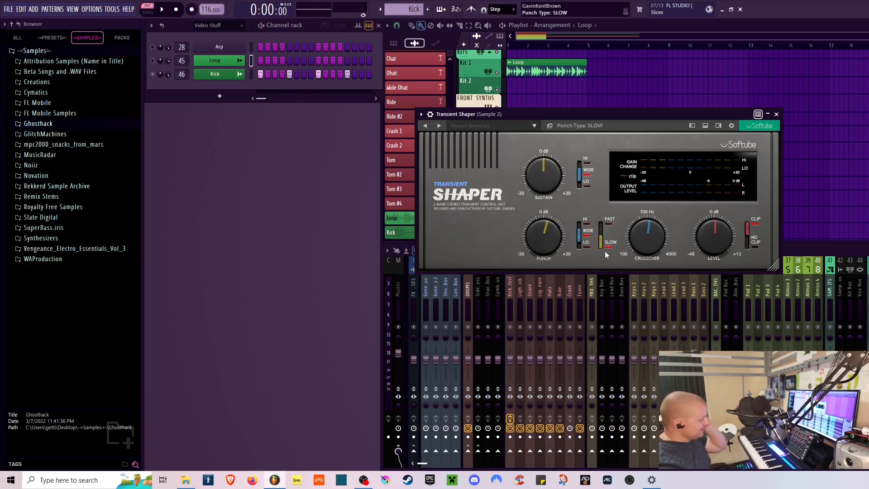
mouse_move(578, 232)
mouse_down()
mouse_move(577, 245)
mouse_move(578, 235)
mouse_up()
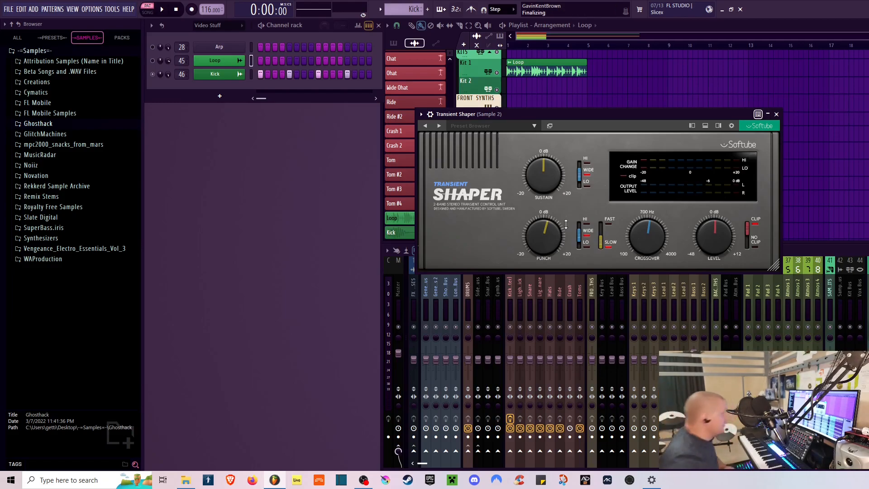
drag(556, 224, 560, 234)
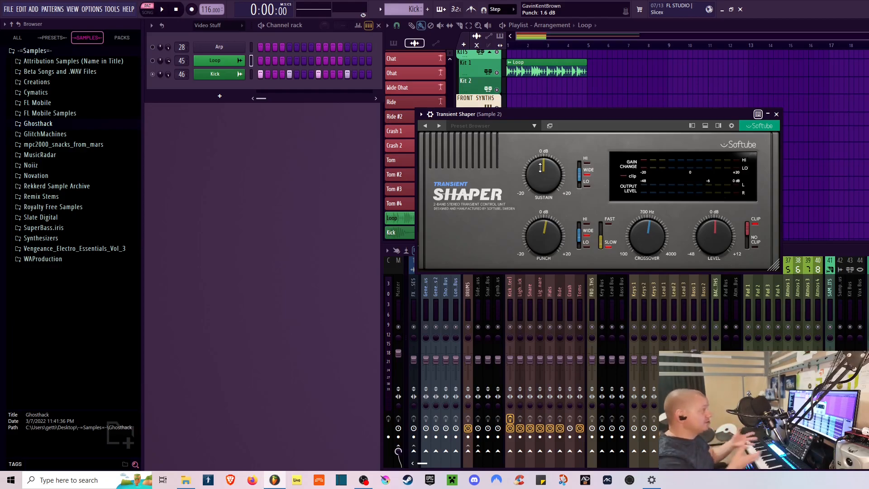
click(164, 11)
drag(545, 237, 544, 221)
- Boost Sustain to about 16.8 dB
drag(543, 176, 554, 139)
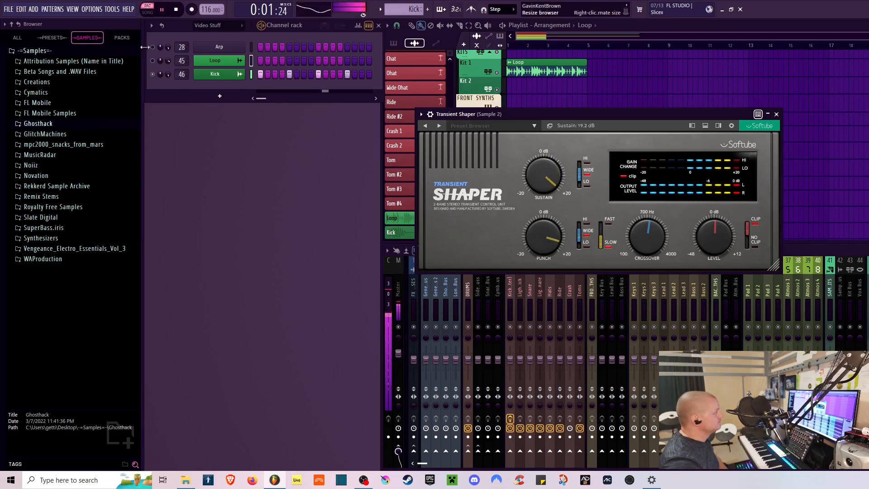
key(space)
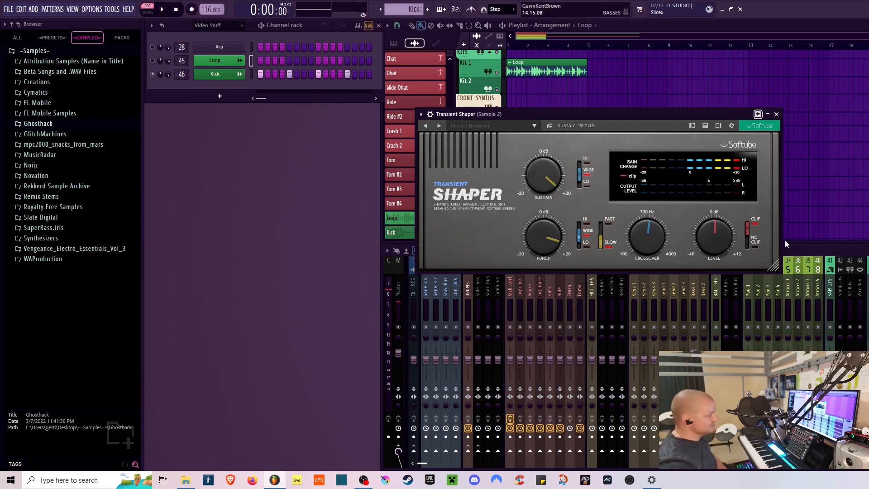
drag(546, 173, 545, 178)
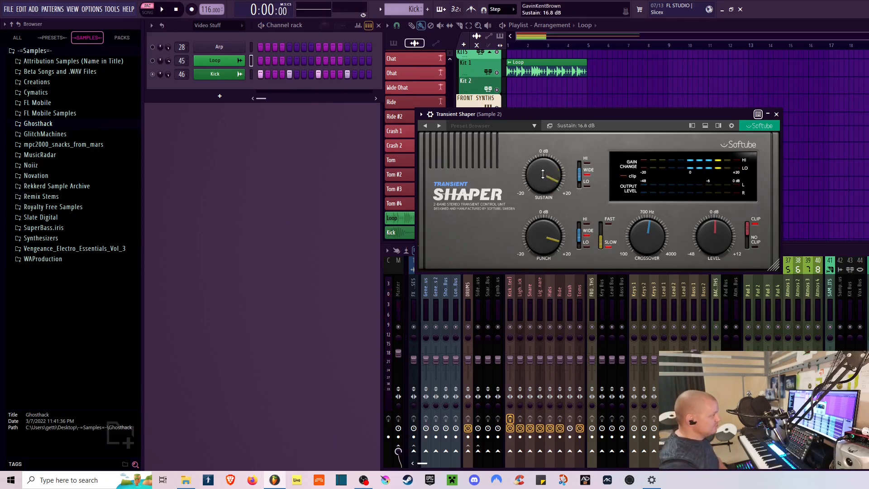
- Turn the output Level down to about -3.6 dB or lower while the loop plays
drag(718, 232, 719, 240)
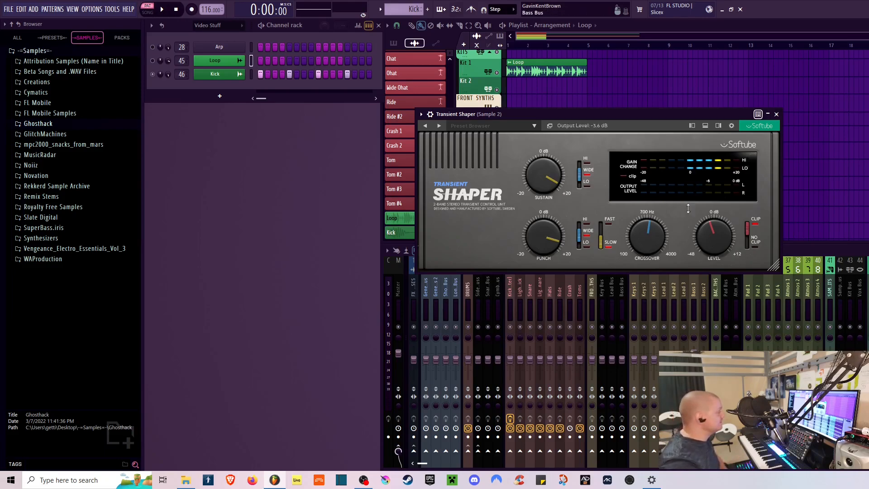
click(162, 10)
drag(720, 236, 720, 262)
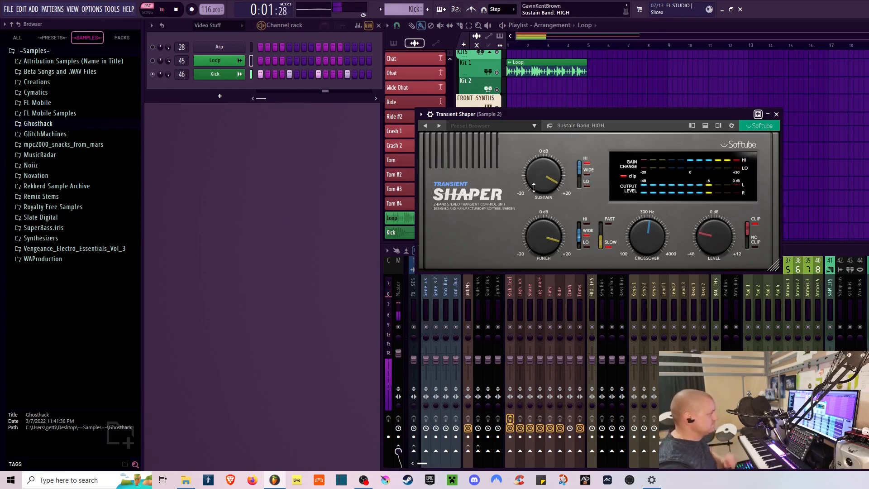
- Turn Sustain down into a cut and bring the output Level back up to -0.2 dB
drag(543, 174, 544, 203)
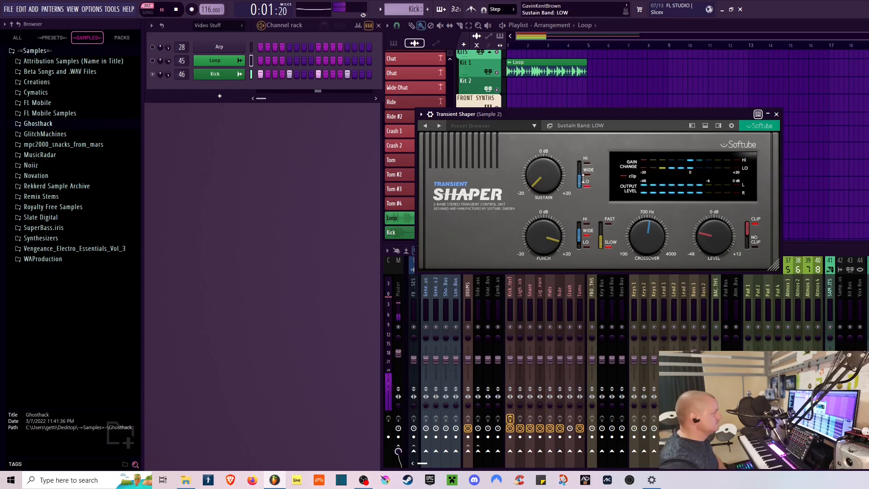
drag(724, 247, 724, 216)
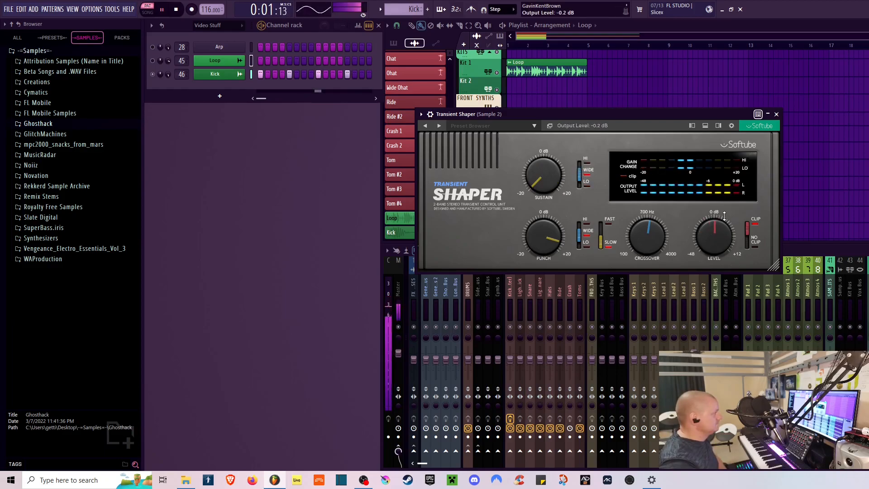
- Boost Sustain to 20 dB and pull it back to about 13.8 dB while the loop plays
drag(545, 184, 558, 125)
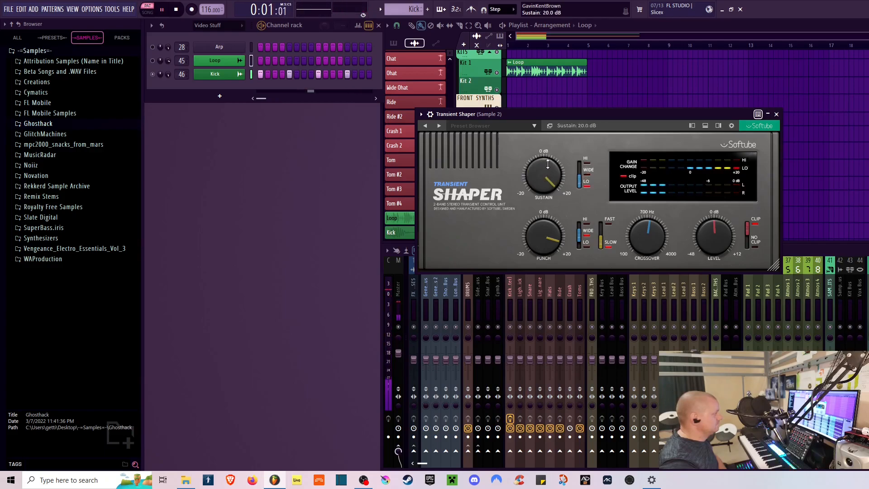
drag(545, 212, 553, 186)
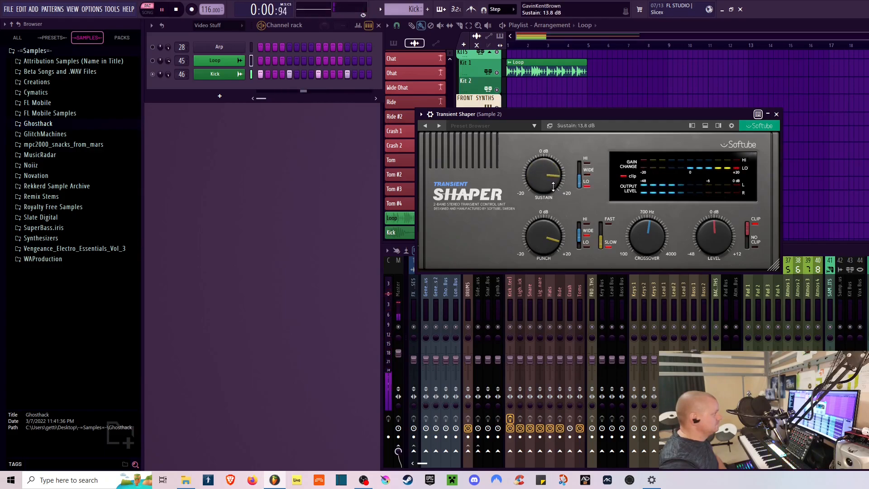
- Push the output Level up to about 11.8 dB, bring it back to about 0.1 dB, and audition the loop again
drag(714, 235, 749, 206)
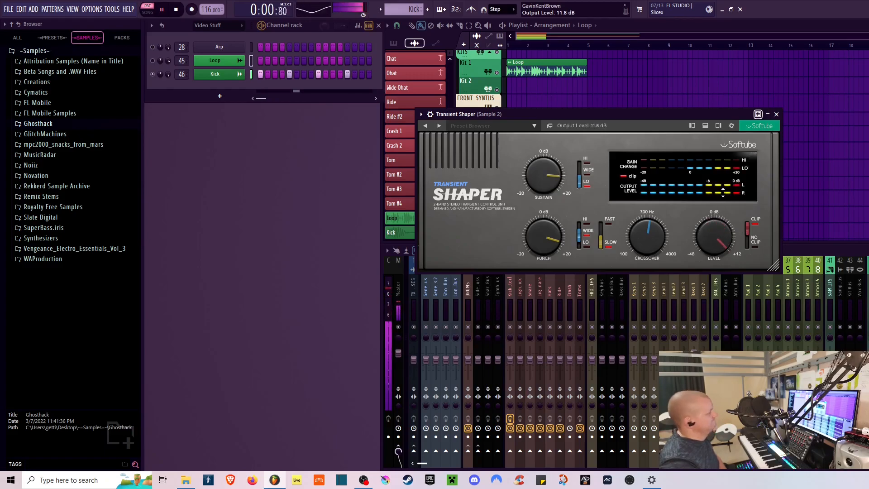
key(space)
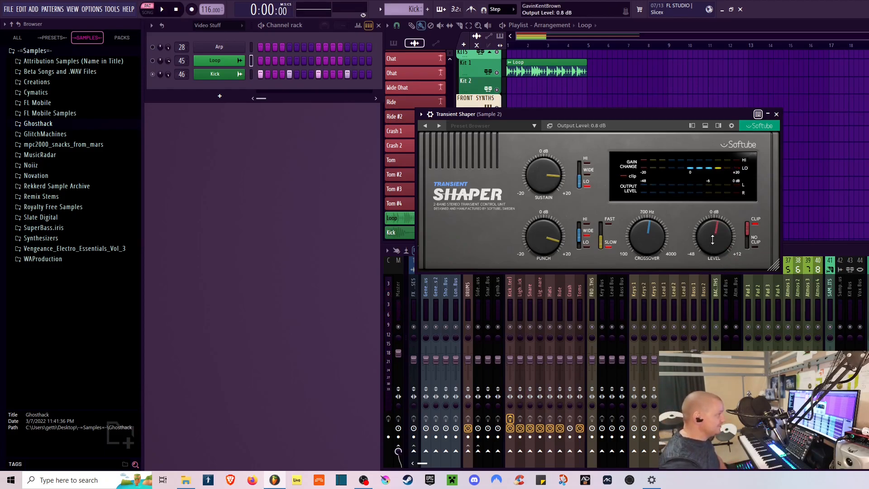
click(753, 241)
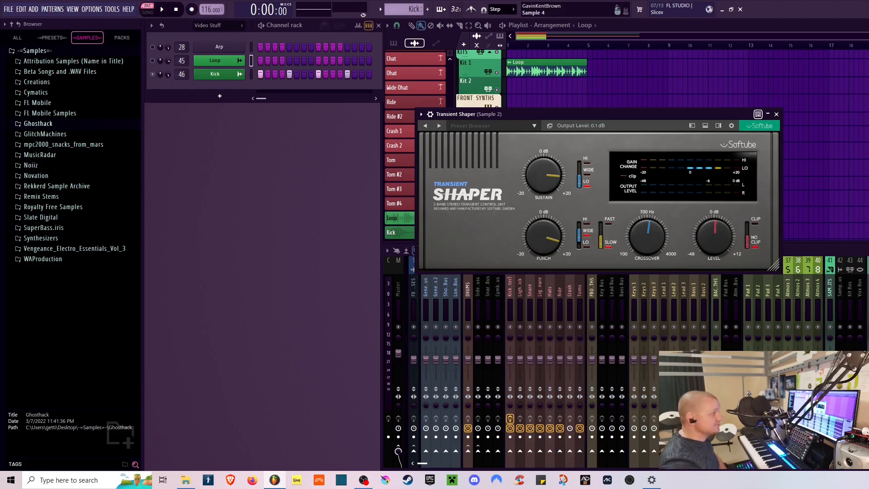
click(162, 8)
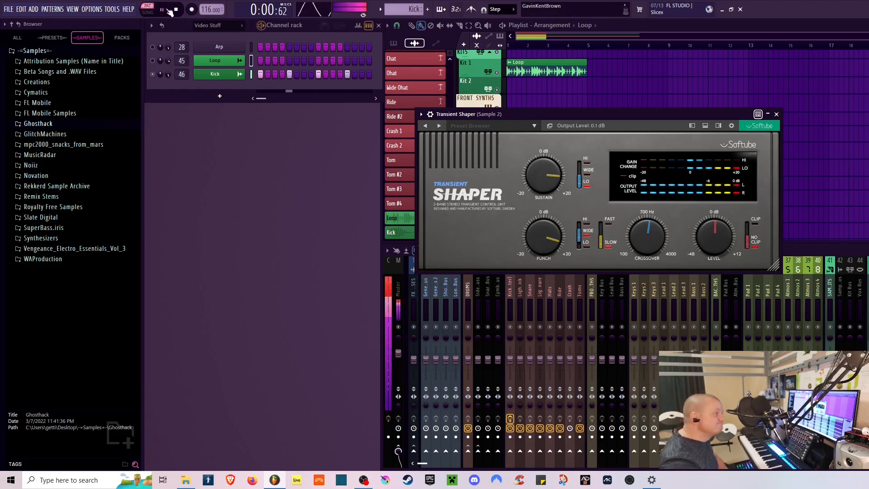
click(176, 9)
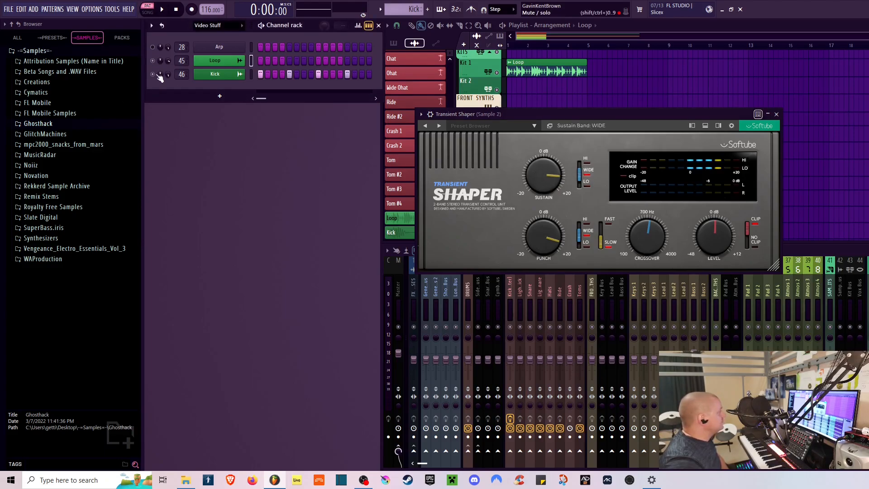
- Close this Transient Shaper window and reposition the Transient Shaper window for Sample 1
click(776, 115)
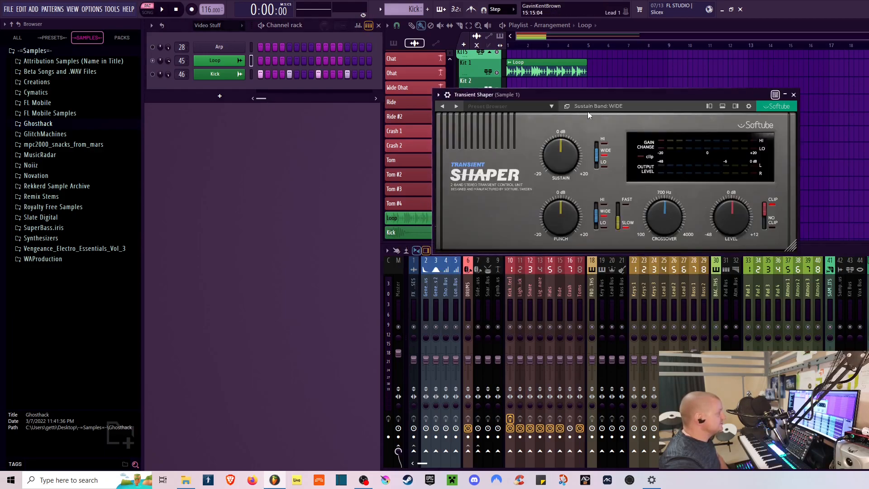
drag(592, 93, 591, 110)
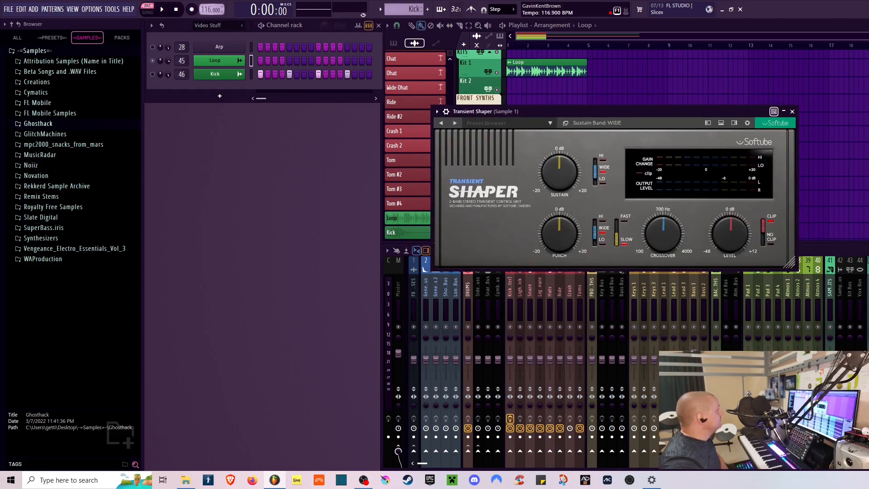
- Set the project tempo to about 150.6 BPM, declining to restretch all channels
drag(211, 10, 211, 7)
click(621, 261)
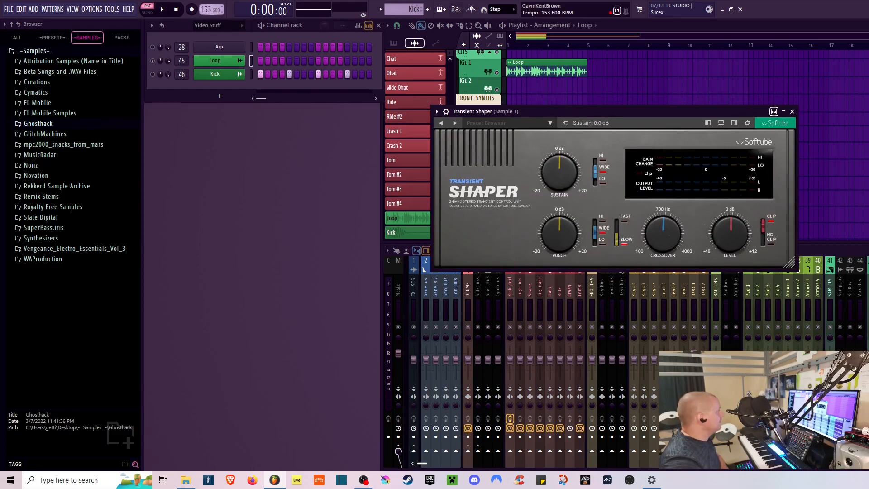
drag(211, 10, 210, 8)
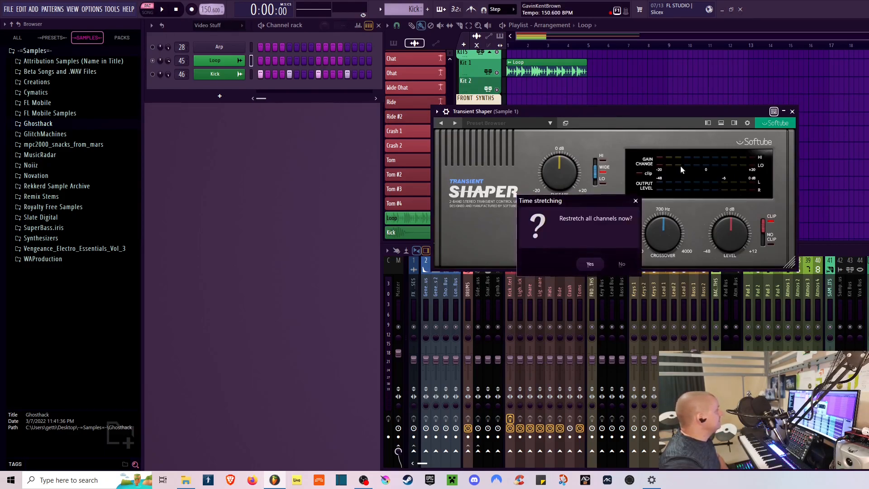
click(622, 264)
- Reposition the Sample 1 shaper window and start playback of the loop
drag(574, 109, 563, 106)
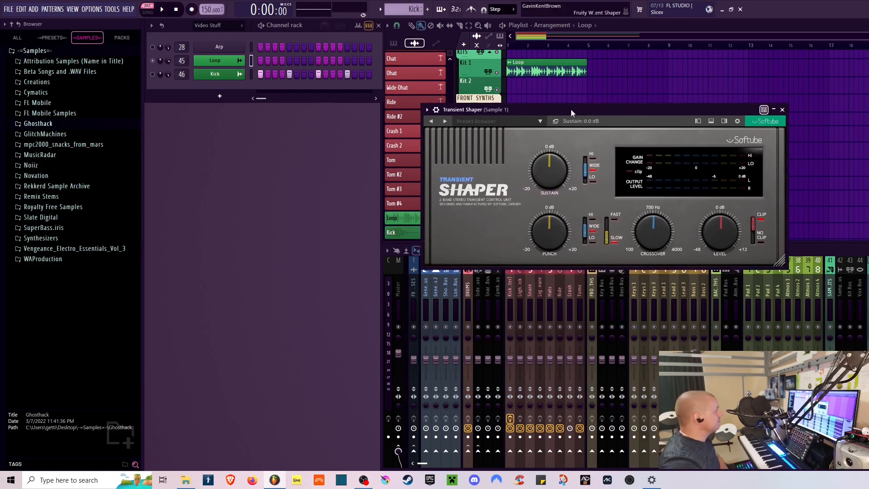
key(l)
click(164, 10)
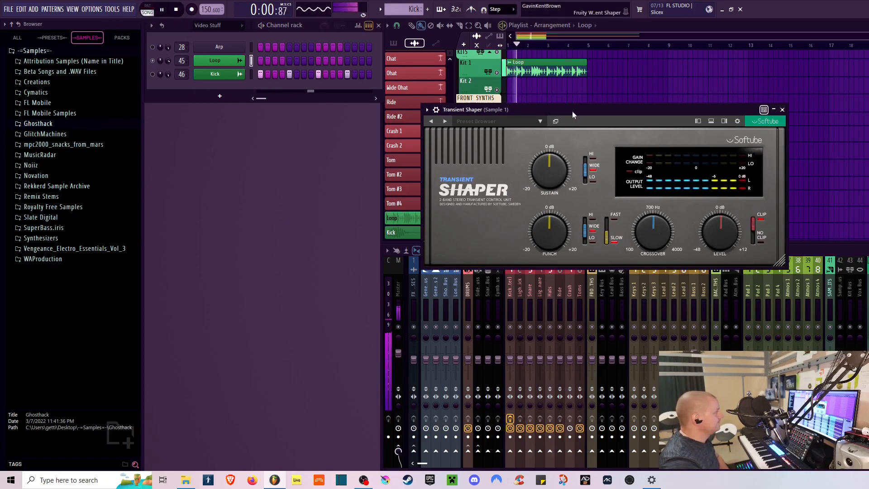
drag(572, 110, 585, 98)
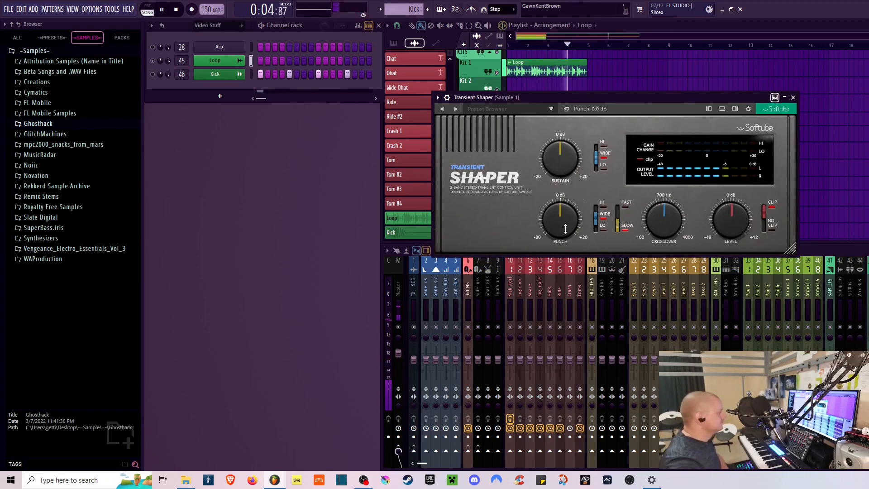
- Boost Punch to about 15.6 dB and raise the Crossover frequency
drag(565, 227, 565, 192)
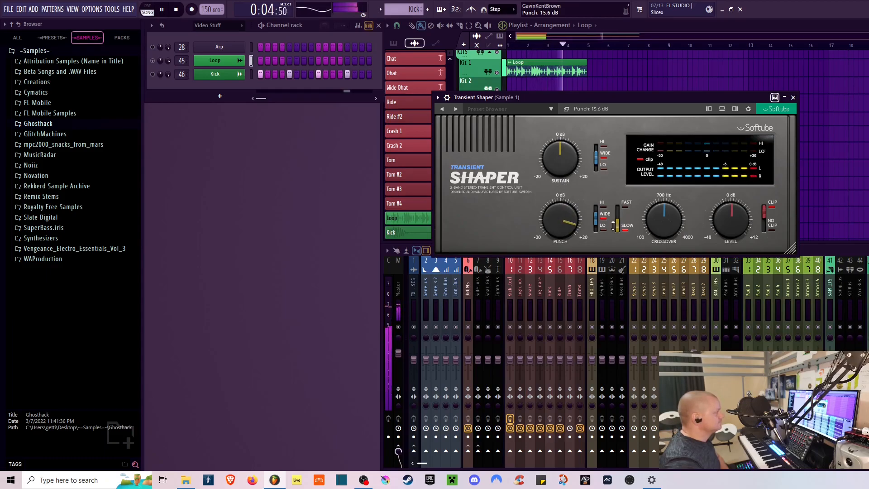
drag(665, 224, 679, 185)
- Set the punch band to LOW and sweep the Crossover and Punch, leaving the crossover at about 1148 Hz
drag(602, 229, 598, 250)
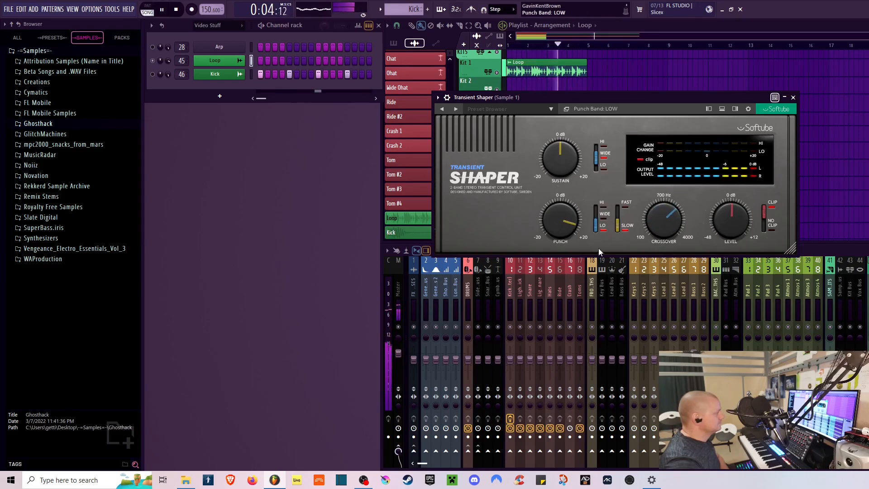
mouse_move(673, 227)
mouse_down()
mouse_move(664, 249)
mouse_move(664, 235)
mouse_up()
drag(556, 232, 556, 237)
drag(665, 221, 665, 195)
drag(566, 211, 566, 233)
drag(664, 217, 664, 206)
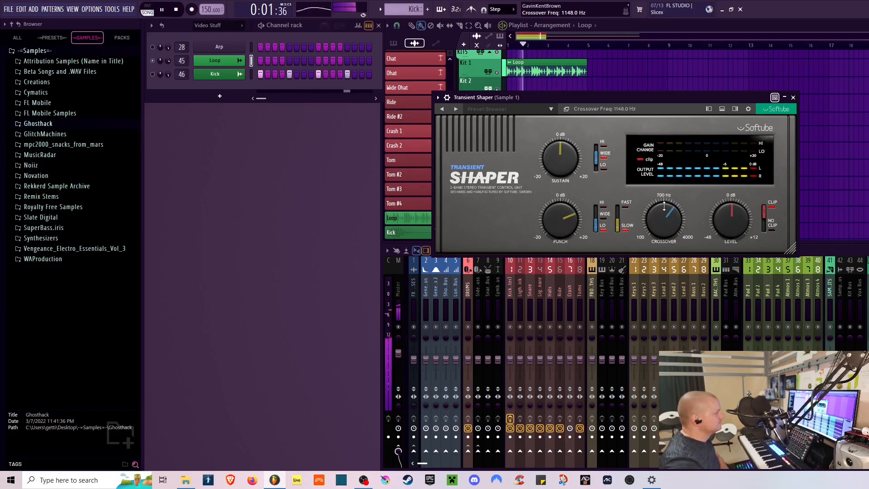
- Toggle the punch band between HIGH and WIDE and flip the punch speed switch while listening
click(601, 206)
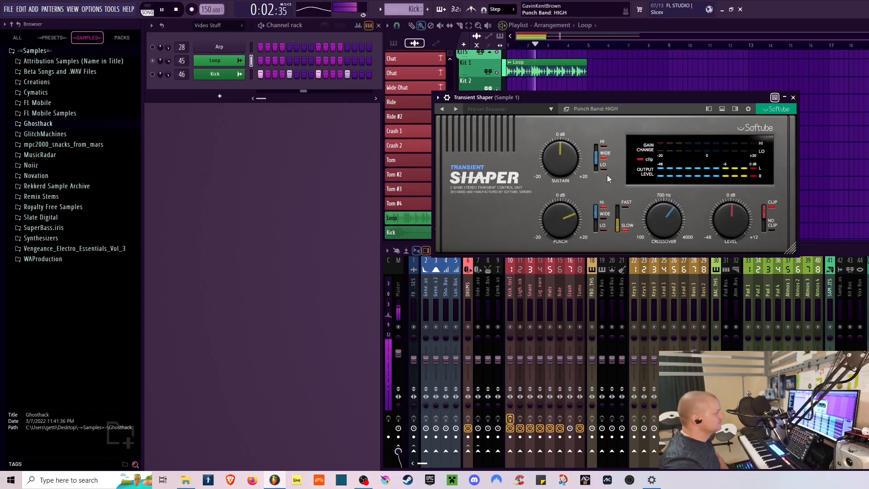
click(617, 209)
click(596, 215)
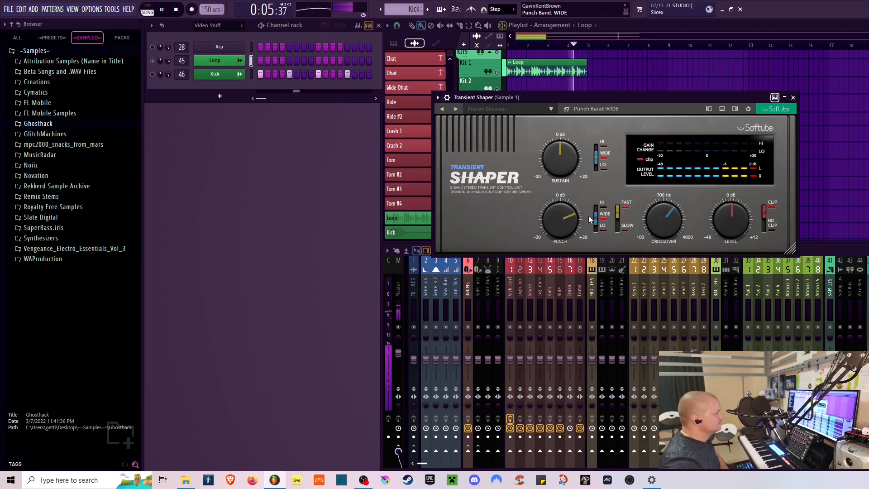
click(595, 207)
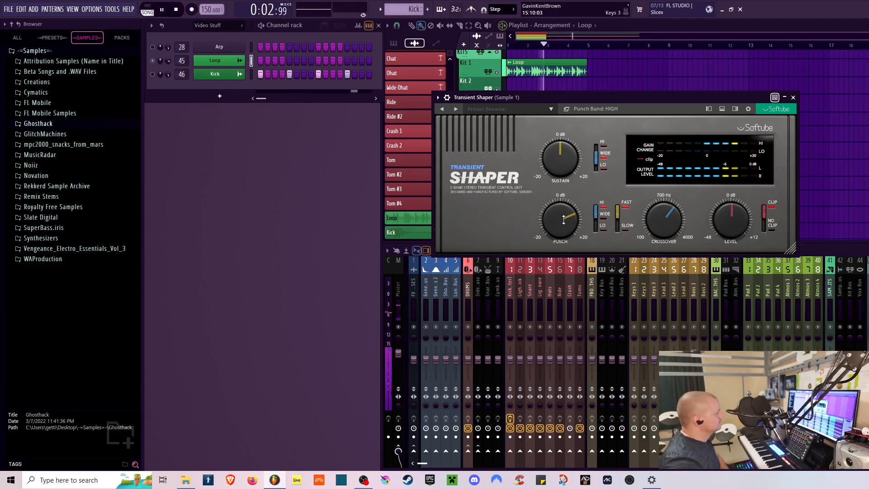
click(595, 216)
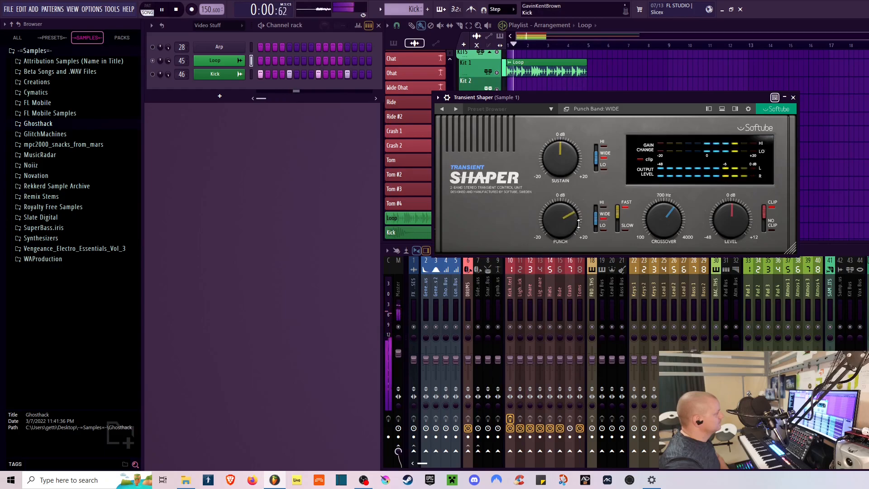
click(597, 207)
- Try the sustain band at LO, HI and WIDE while adjusting Sustain, ending on the HI band
drag(562, 162, 567, 148)
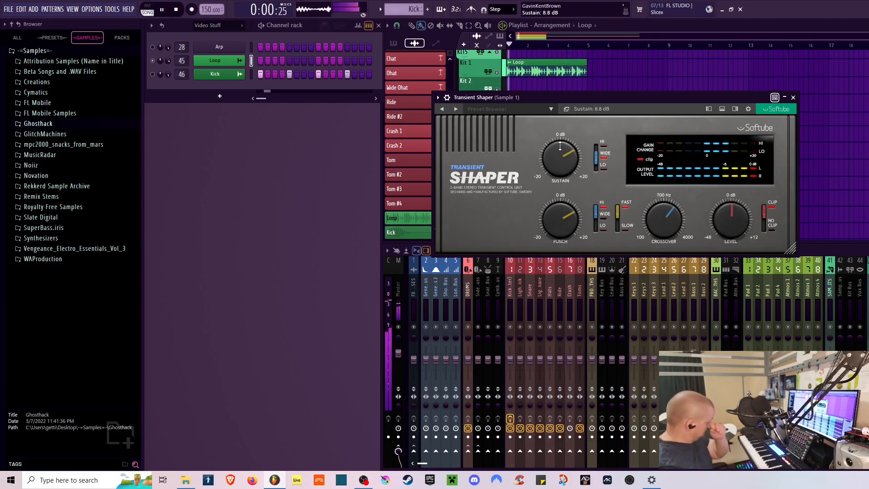
click(593, 164)
click(596, 145)
drag(556, 151, 553, 189)
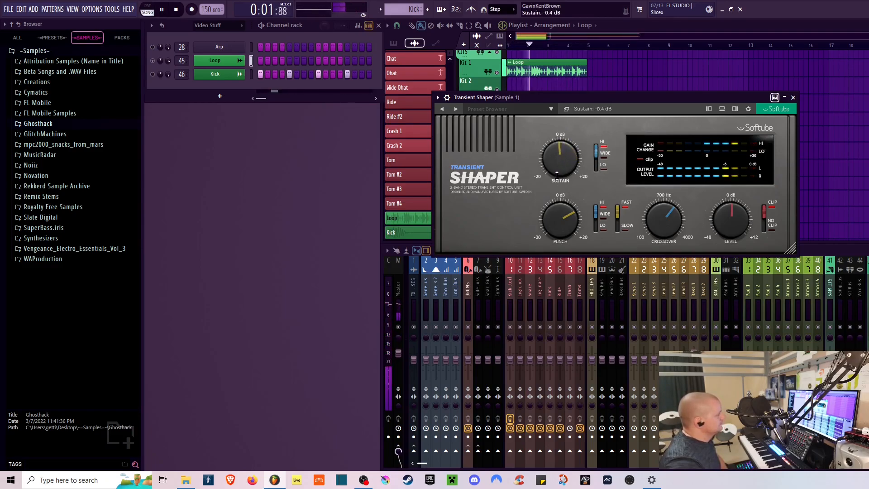
click(596, 166)
click(596, 156)
mouse_move(564, 161)
mouse_down()
mouse_move(563, 170)
mouse_move(574, 149)
mouse_up()
click(596, 147)
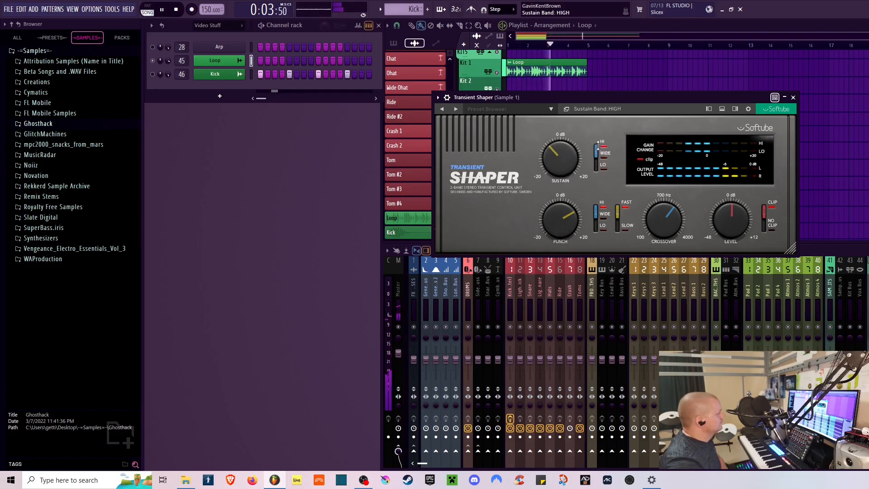
- Set the punch band to WIDE and lower Punch to about 8.8 dB
click(609, 215)
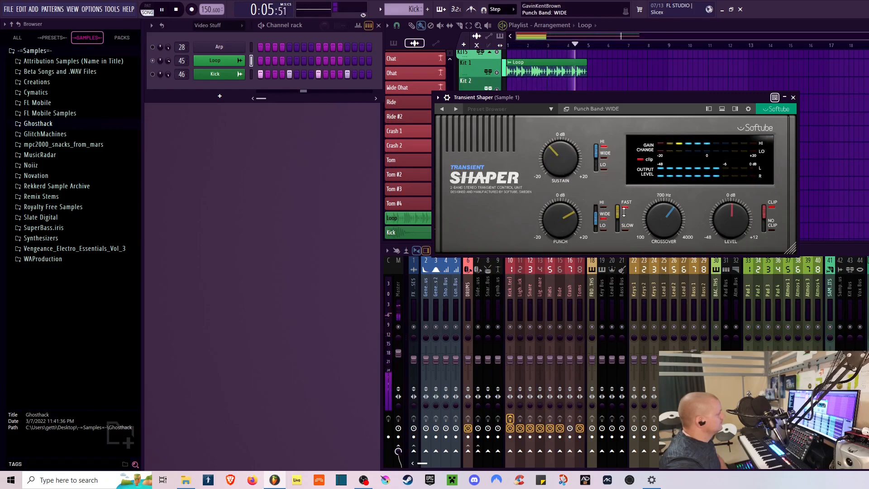
drag(571, 216, 571, 203)
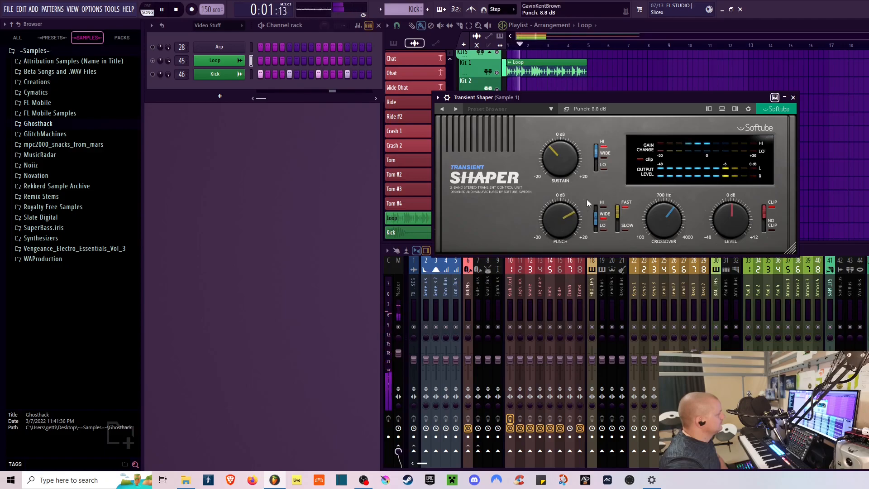
click(600, 160)
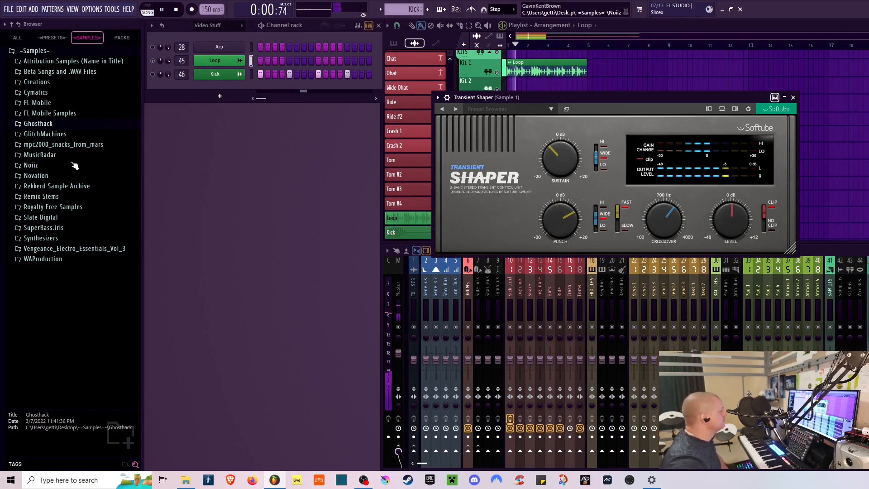
- Restart playback to audition the settings and reposition the shaper window
click(178, 10)
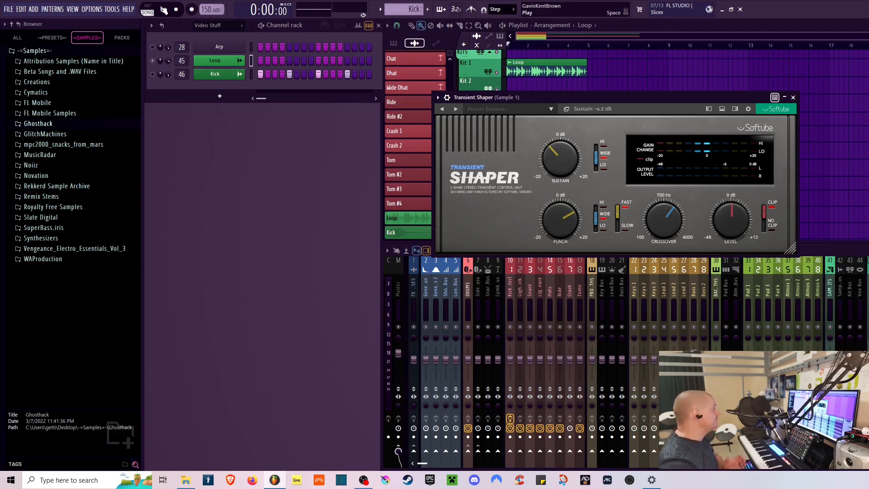
click(162, 9)
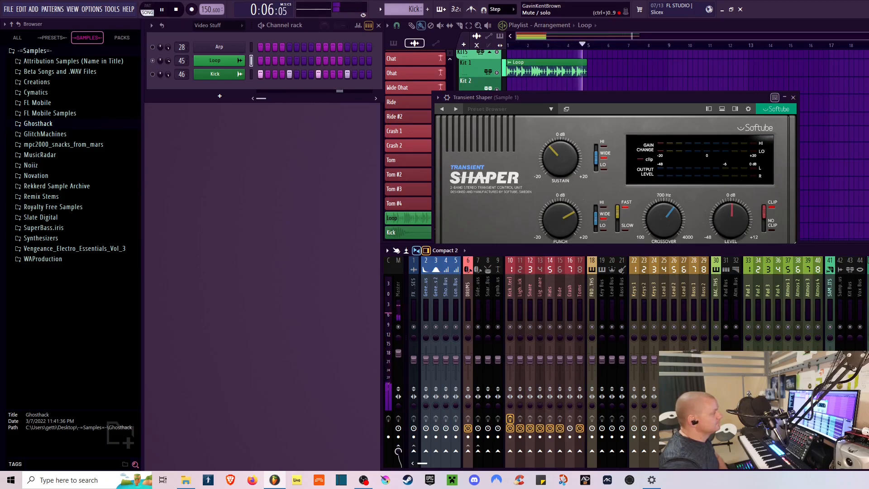
drag(592, 98, 568, 107)
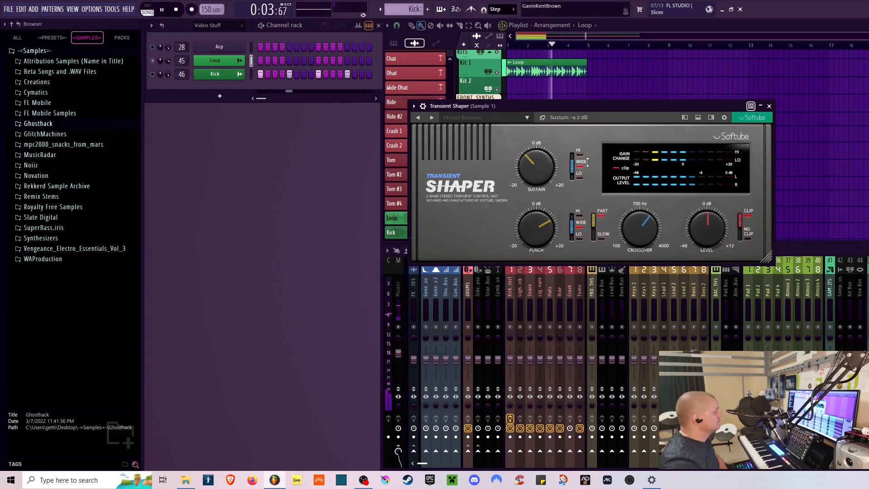
click(177, 10)
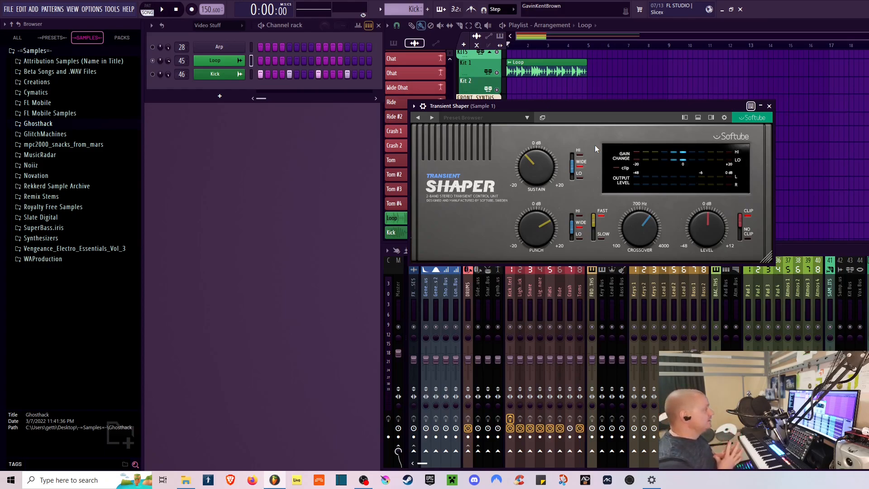
- Close the shaper window and toggle the mute buttons of the Arp and Loop channels
click(594, 224)
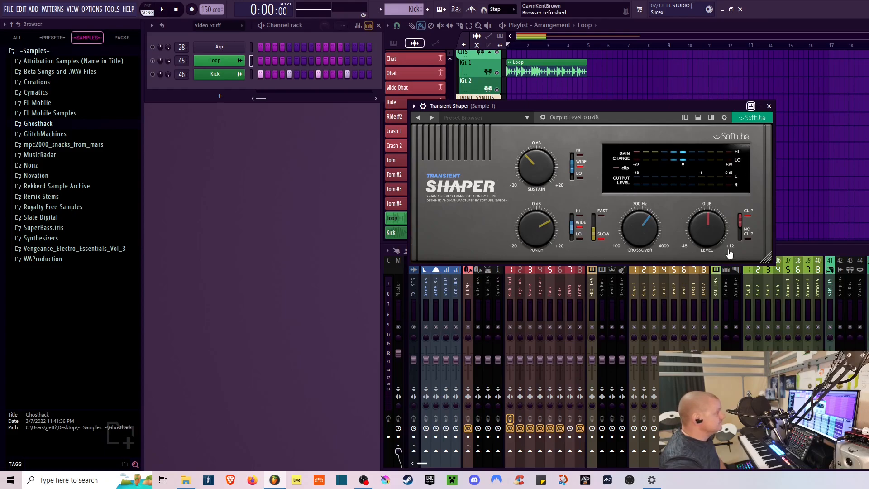
click(768, 106)
click(152, 47)
click(153, 61)
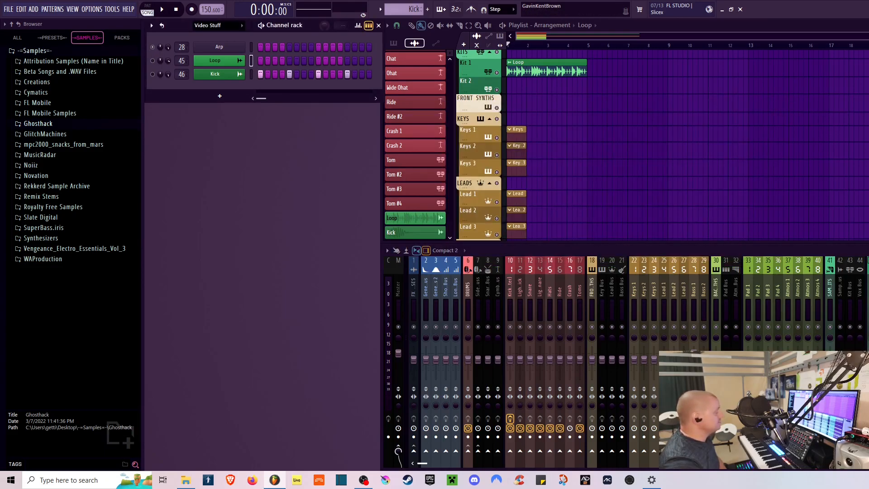
- Select the Bass 1 mixer track and open its Transient Shaper plugin
click(695, 290)
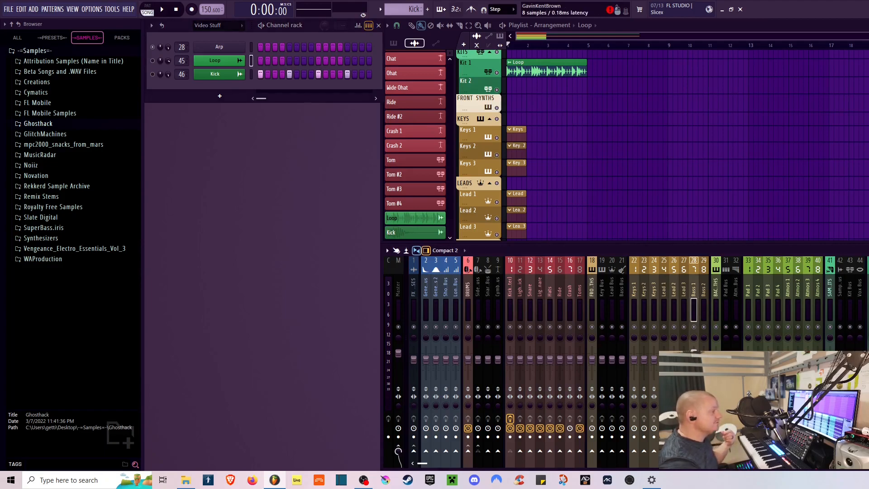
click(868, 289)
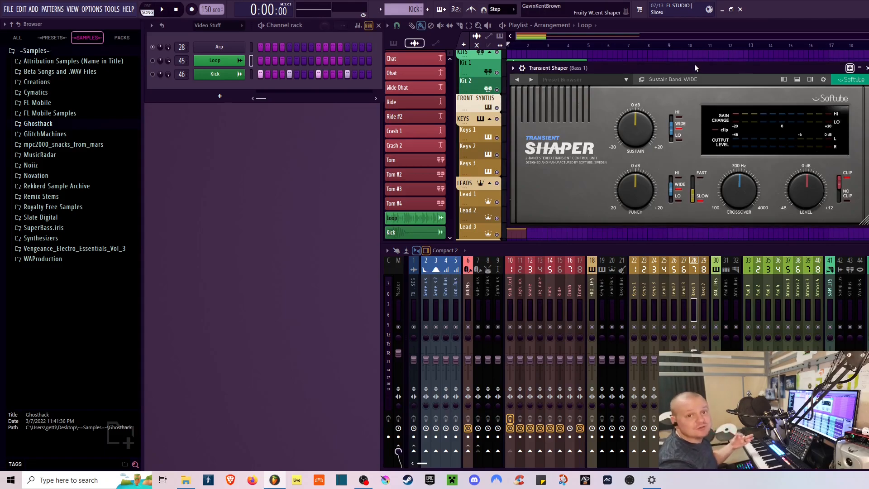
- Reposition the Transient Shaper window and start playback to hear the bass track
drag(682, 71, 609, 77)
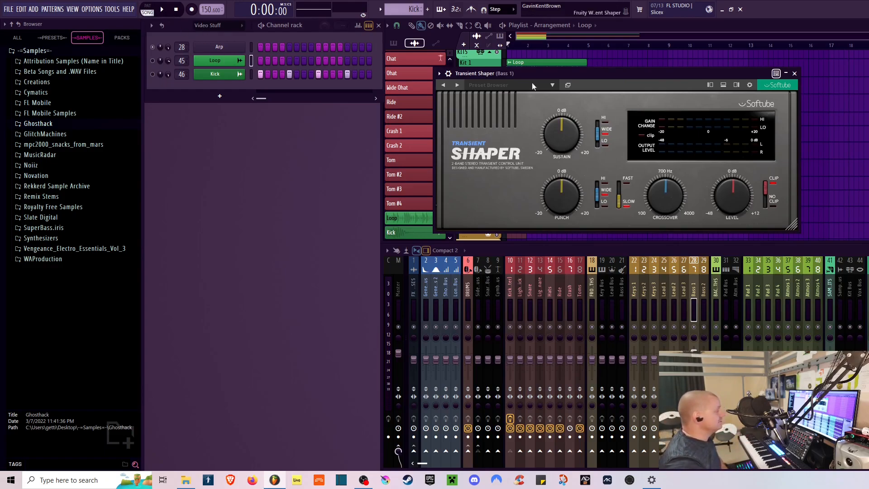
key(space)
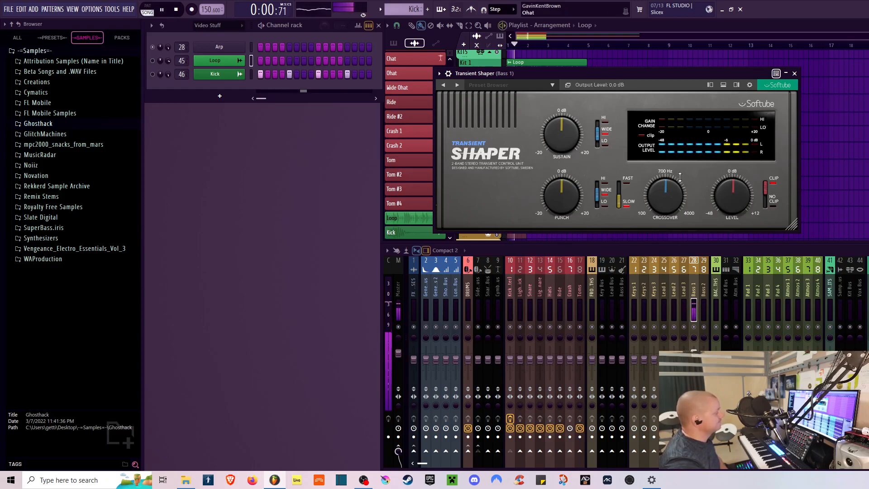
drag(731, 193, 730, 190)
- Raise Punch to 20 dB and switch the punch type to FAST
drag(569, 197, 580, 159)
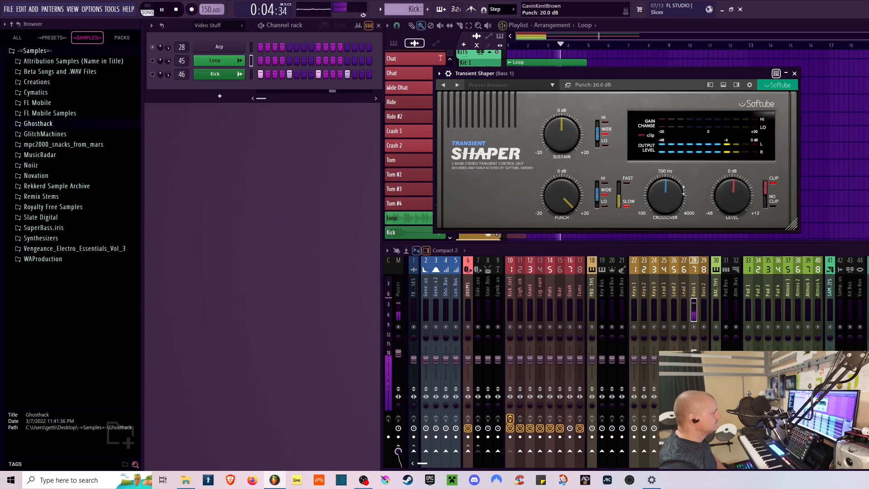
click(619, 186)
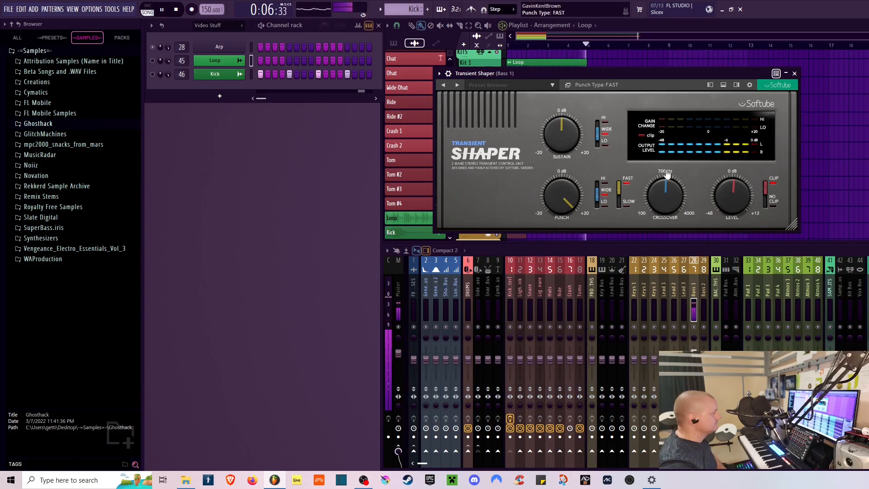
- Sweep Punch down to -19 dB and back up, then set the punch type to SLOW
drag(577, 203, 556, 254)
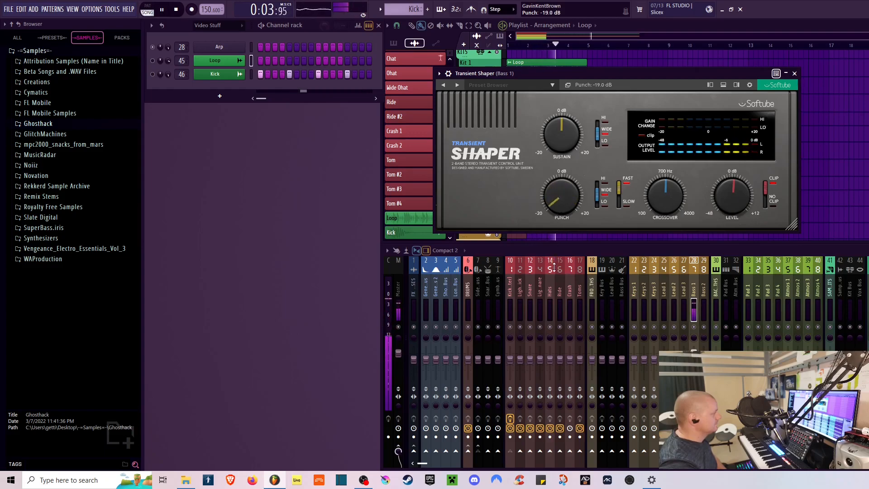
click(597, 183)
drag(565, 207, 581, 126)
click(619, 201)
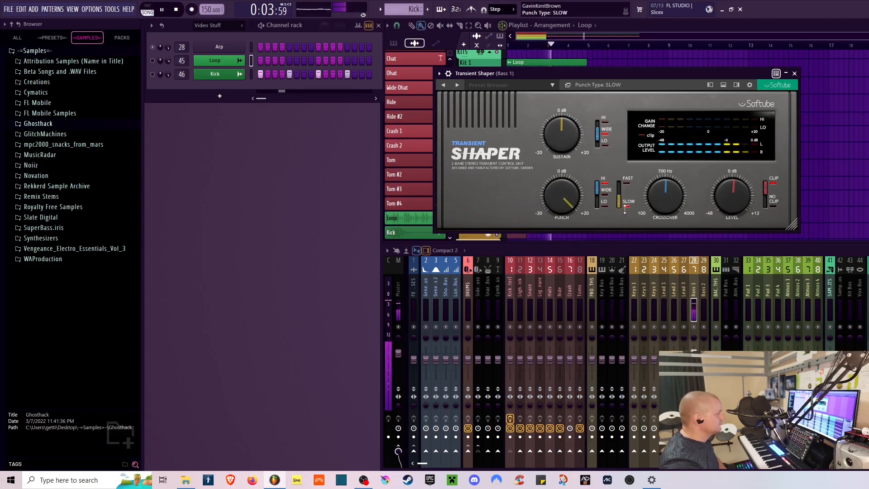
- Set the crossover to 1600 Hz and compare punch band LOW and WIDE and punch type FAST and SLOW, ending on WIDE and SLOW
drag(667, 192, 668, 179)
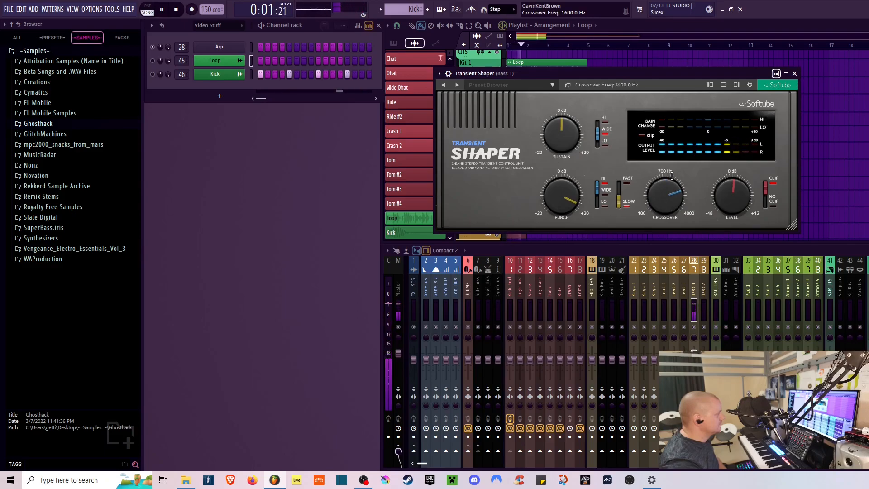
click(598, 200)
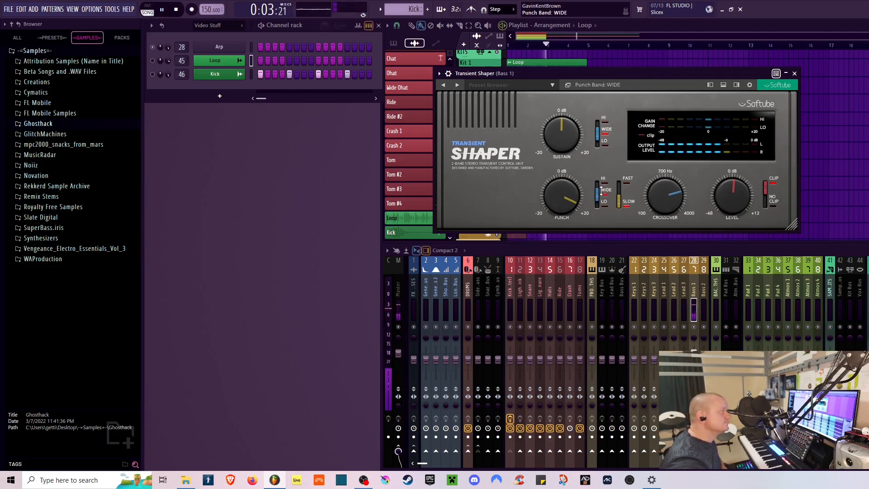
click(599, 202)
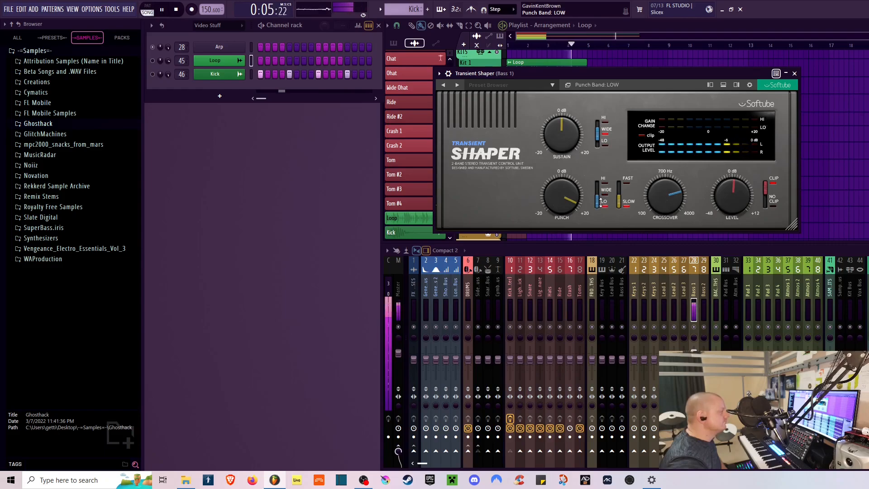
click(603, 195)
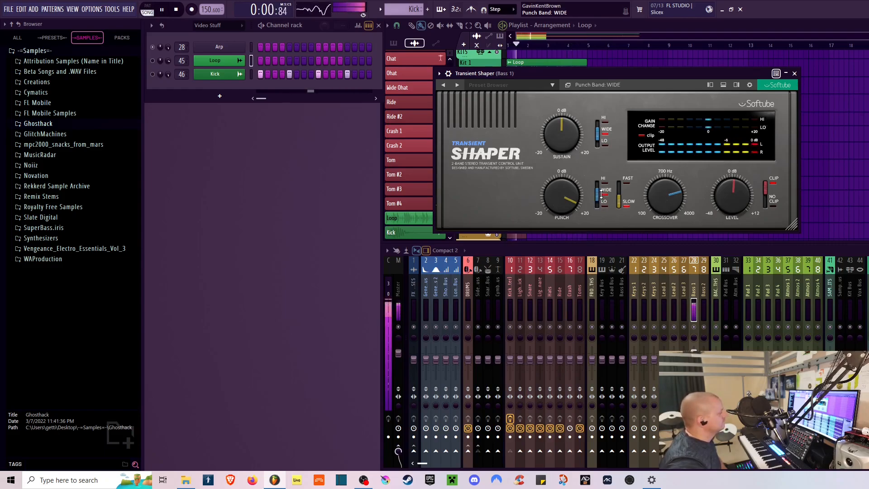
click(621, 204)
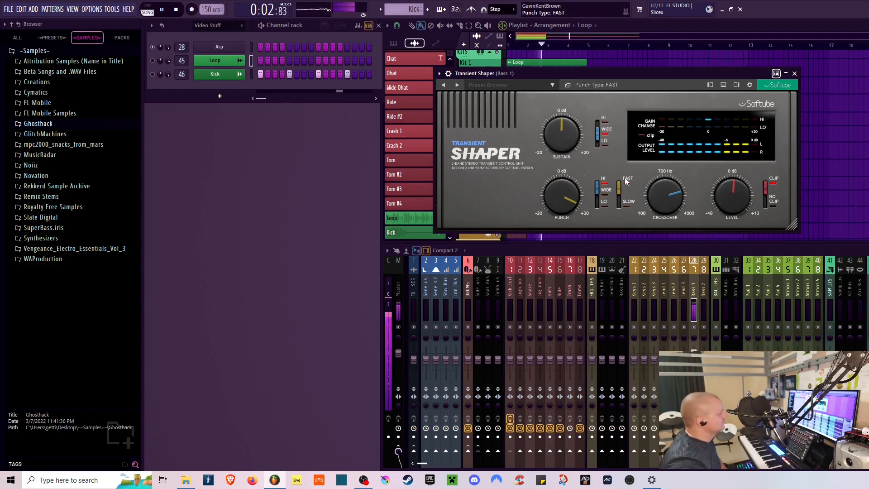
click(622, 204)
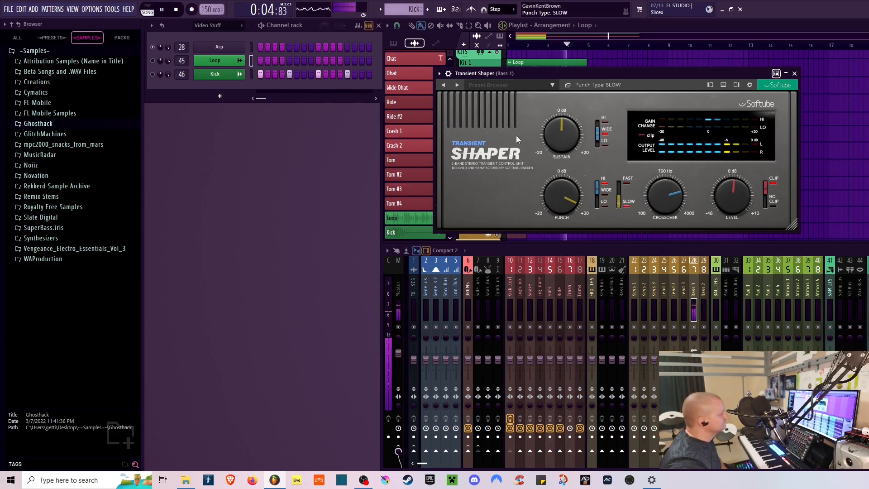
- Sweep Sustain down to -20 dB and then raise it to 11 dB
drag(562, 139, 565, 181)
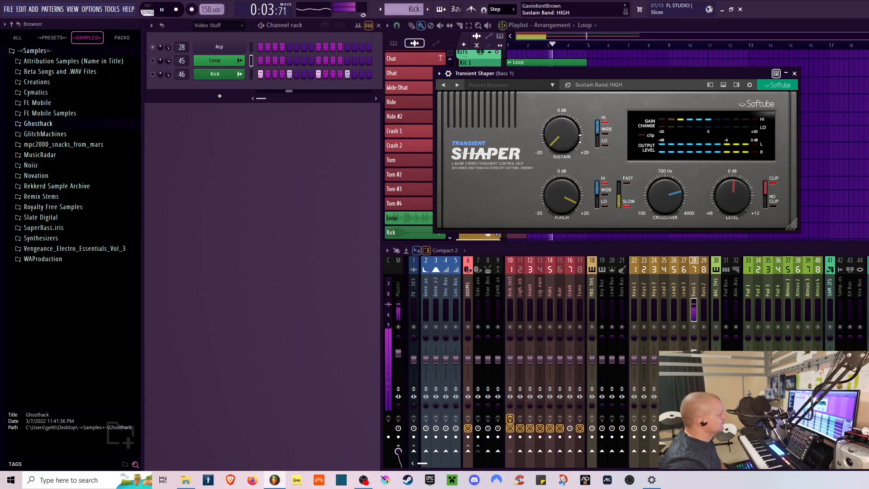
drag(567, 142, 562, 180)
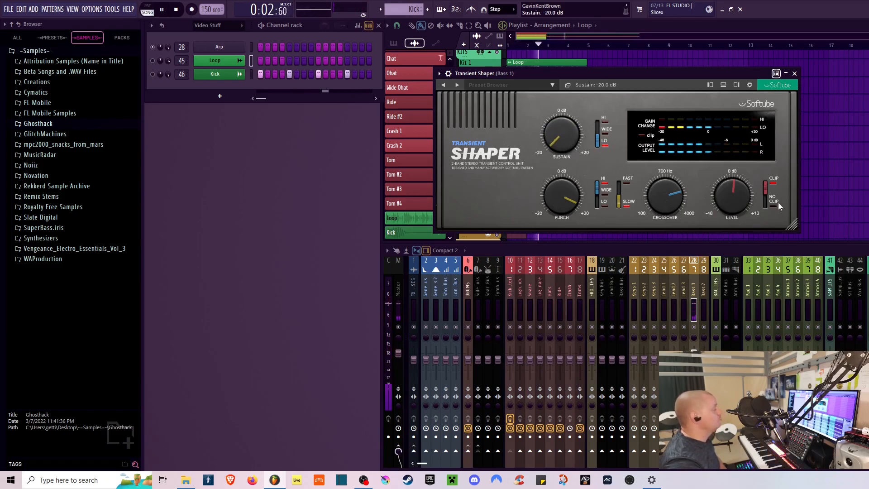
drag(578, 165, 585, 110)
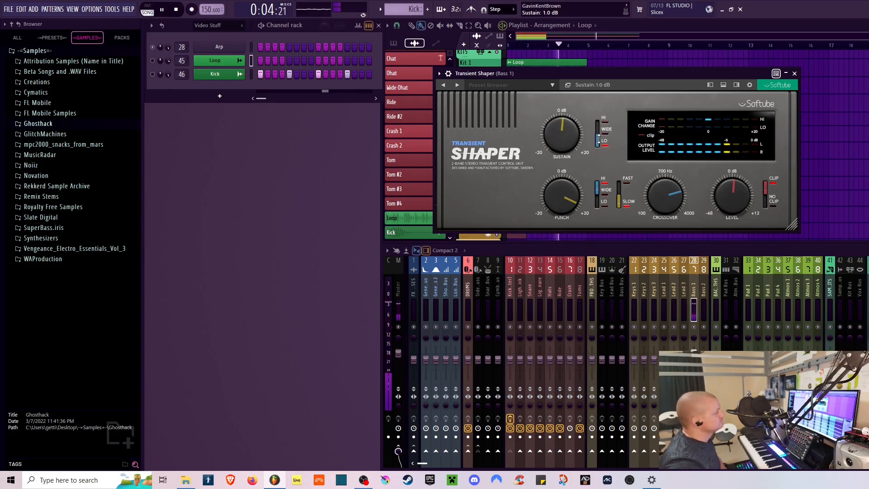
drag(566, 136, 572, 117)
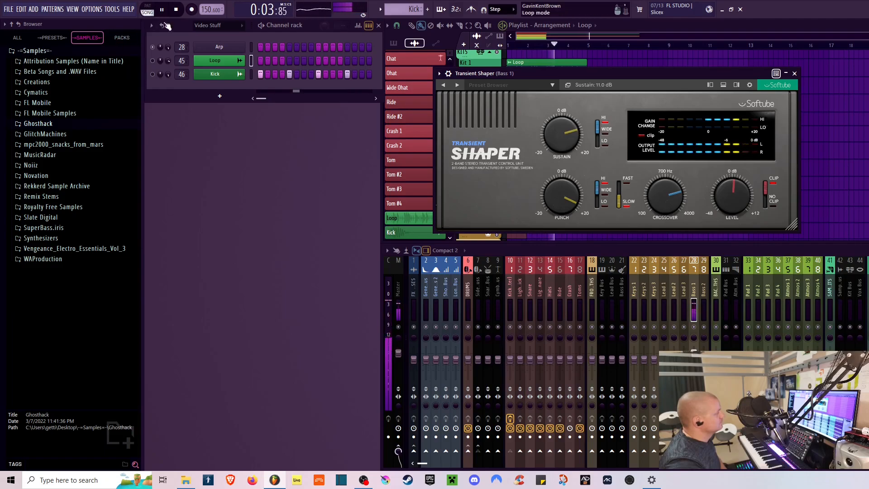
- Stop playback and move the Transient Shaper window
click(177, 10)
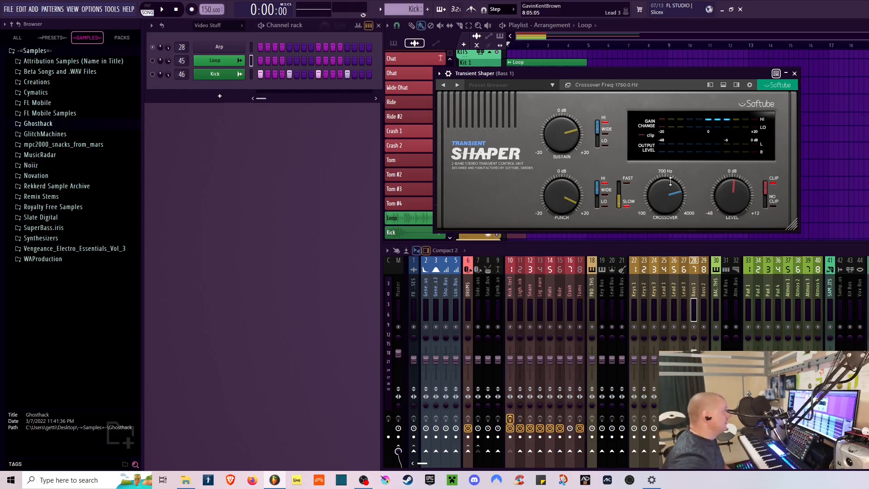
drag(594, 74, 616, 85)
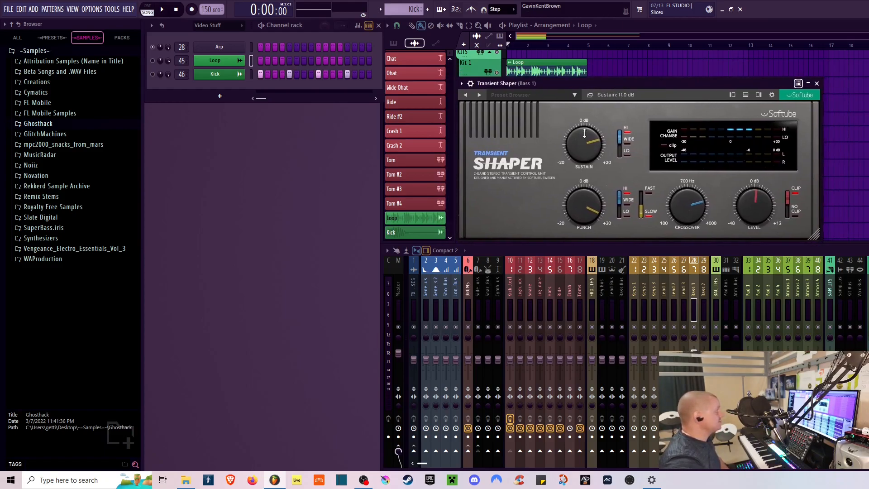